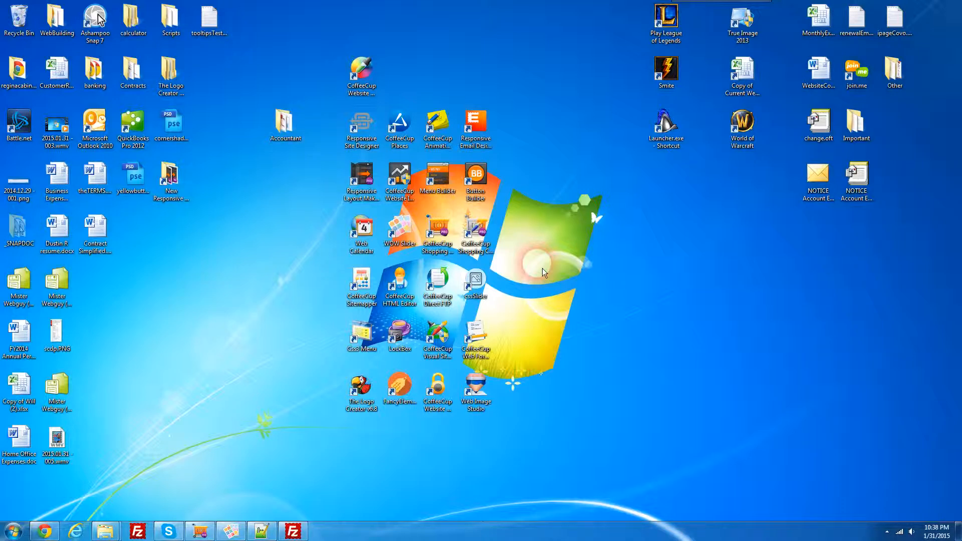
click(451, 237)
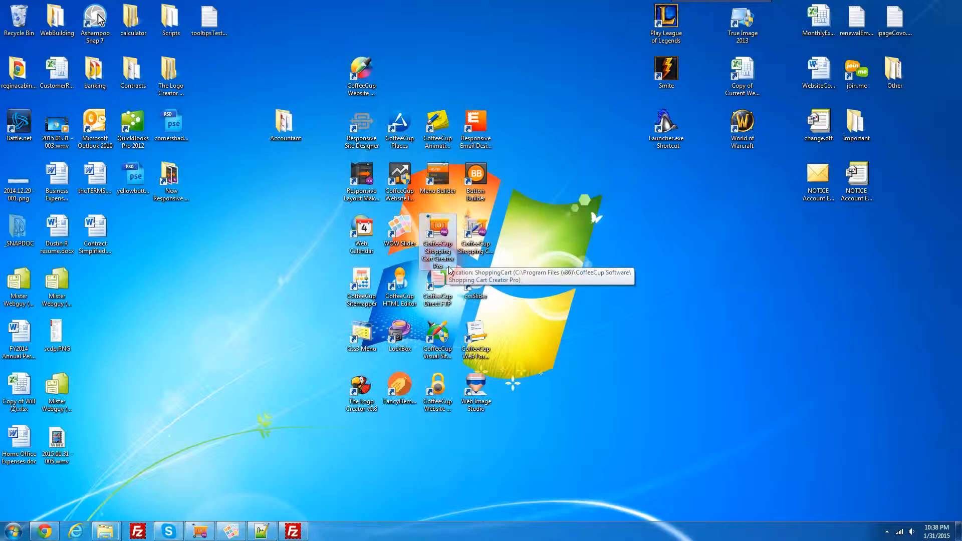
click(468, 258)
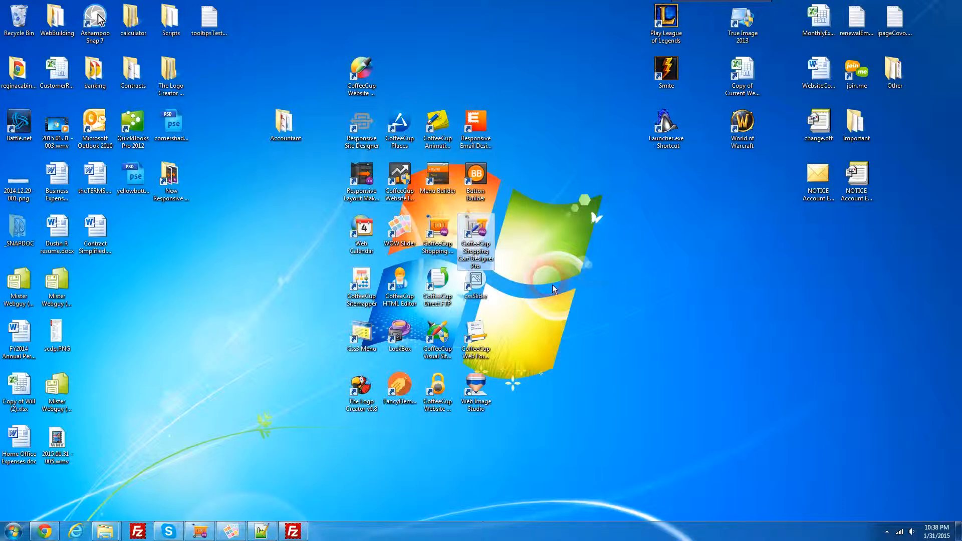
click(416, 246)
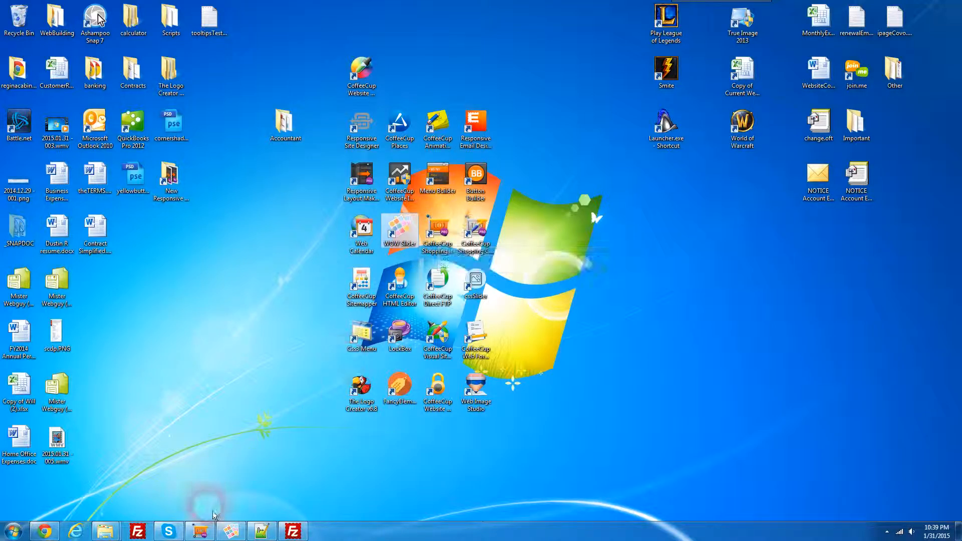
Switch to CoffeeCup Shopping Cart Creator Pro and look through the shop's product list.
click(201, 530)
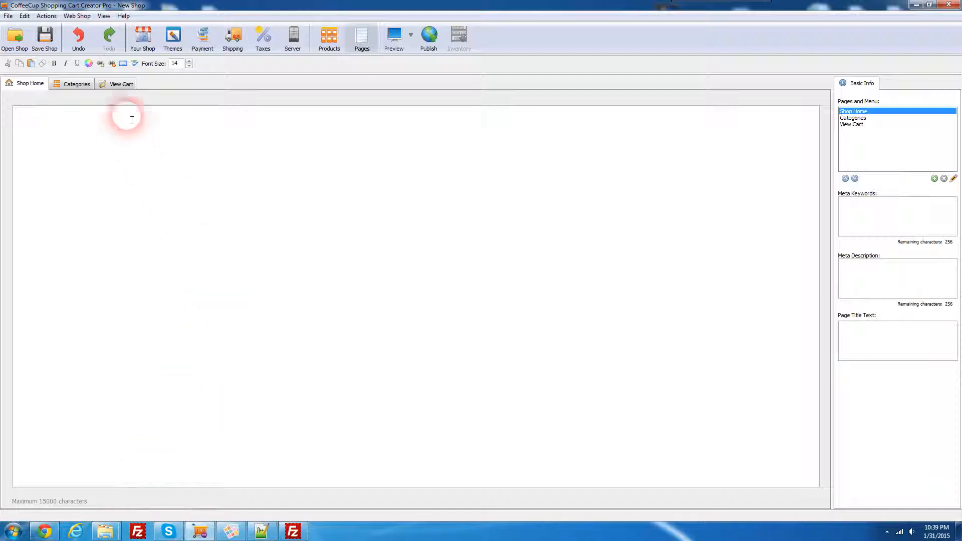
click(329, 36)
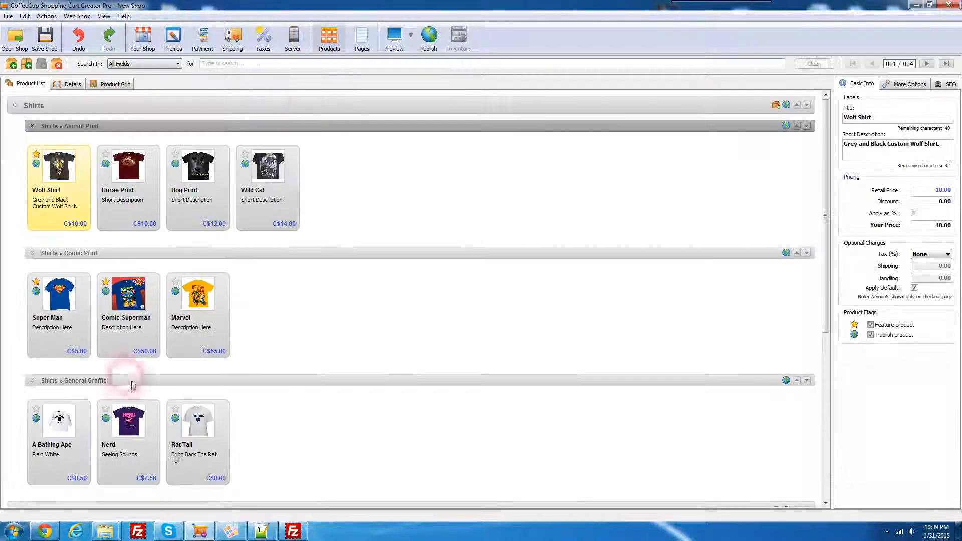
click(350, 323)
scroll(374, 309, down, 5)
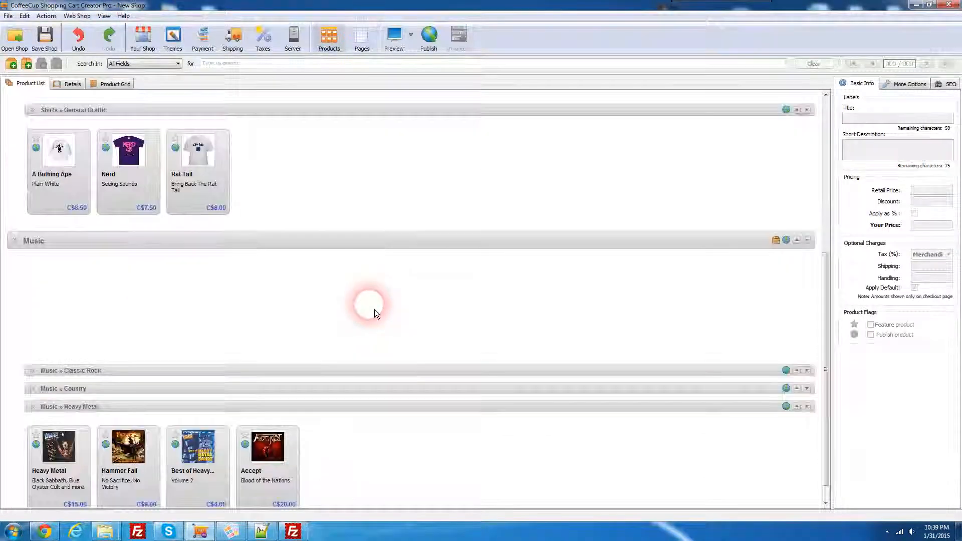
scroll(374, 309, up, 5)
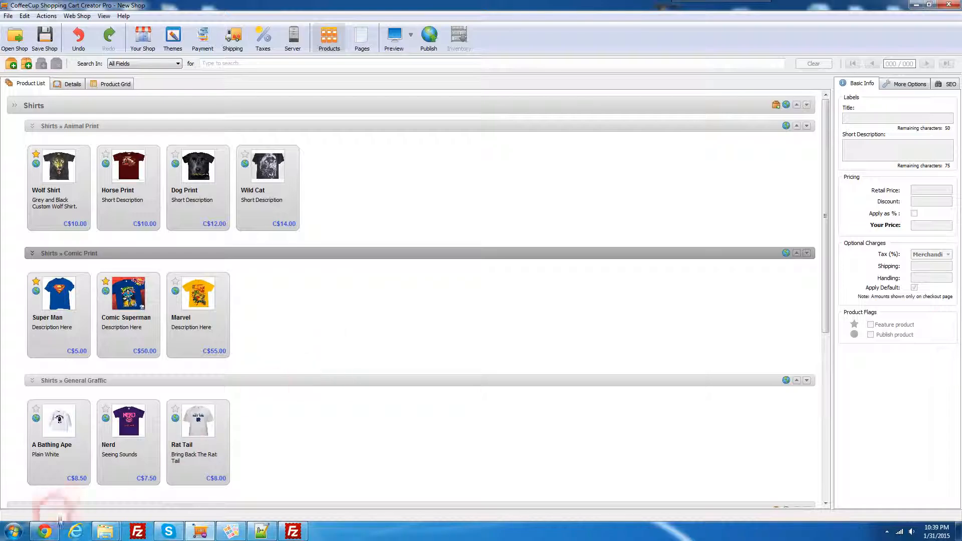
Switch to Chrome and review the published shop's home page with its Holiday Offers banner and featured products.
click(44, 531)
scroll(206, 303, down, 8)
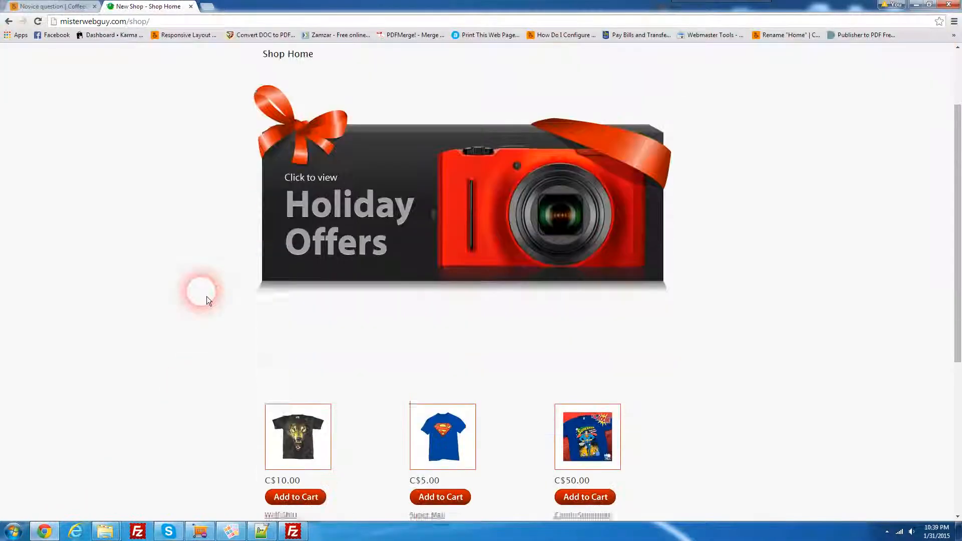
scroll(201, 341, up, 8)
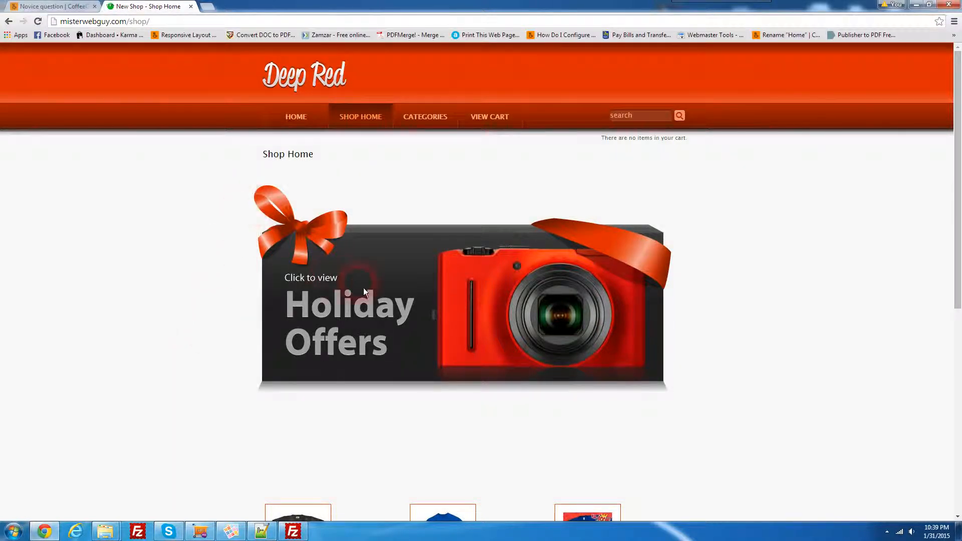
click(669, 234)
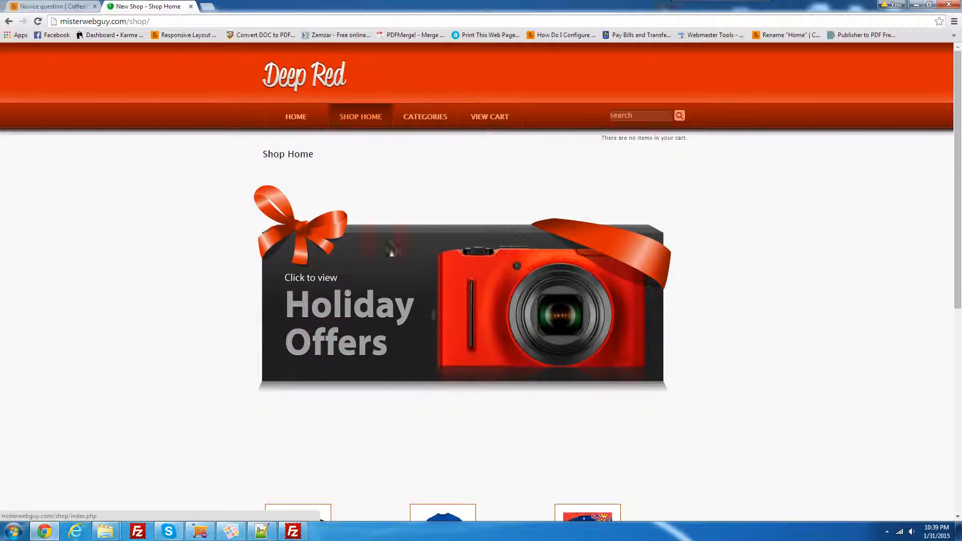
click(638, 412)
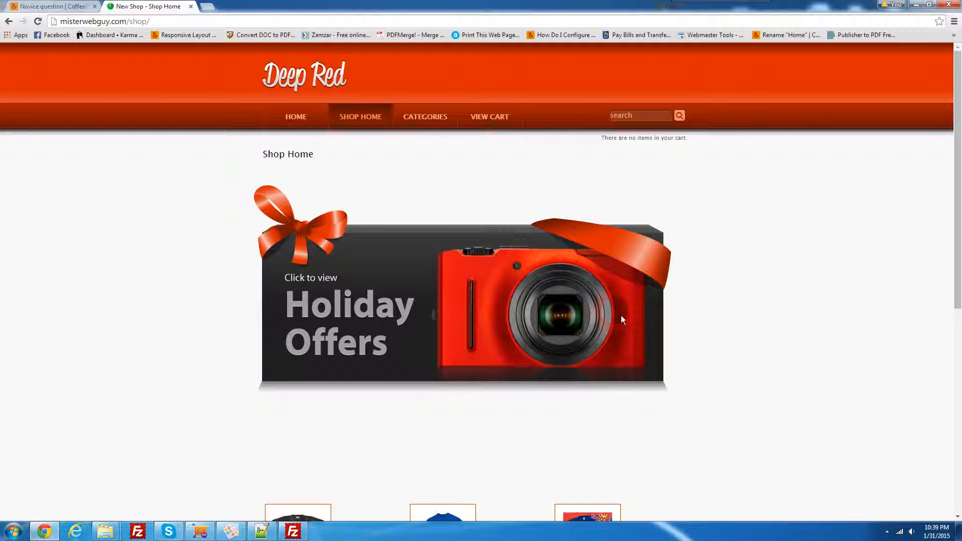
click(424, 333)
click(916, 5)
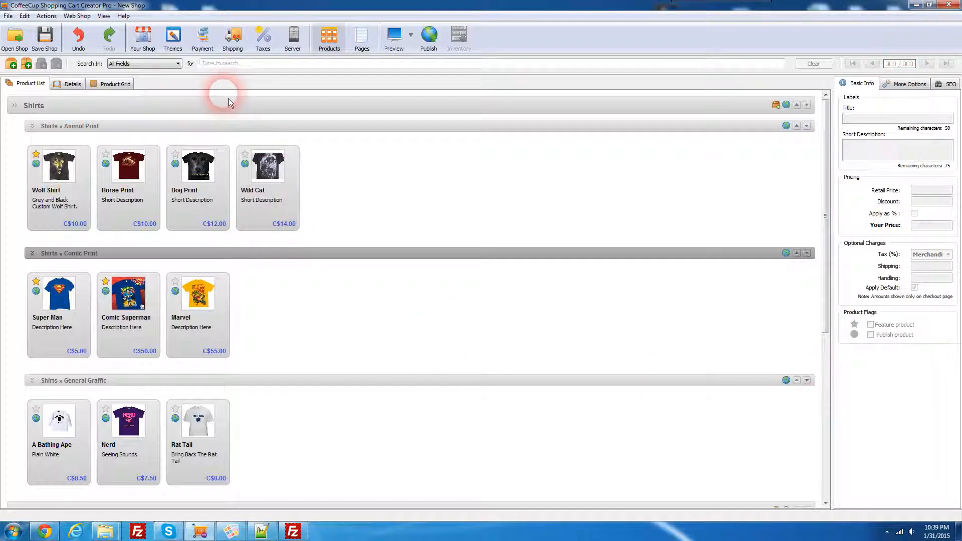
Open the Deep Red Test theme for editing from the shop's theme settings.
click(180, 49)
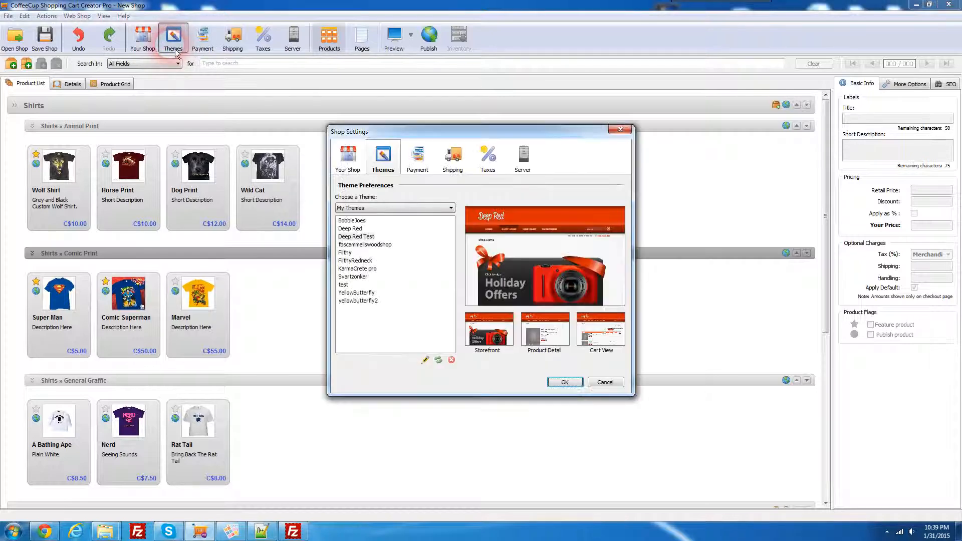
click(373, 237)
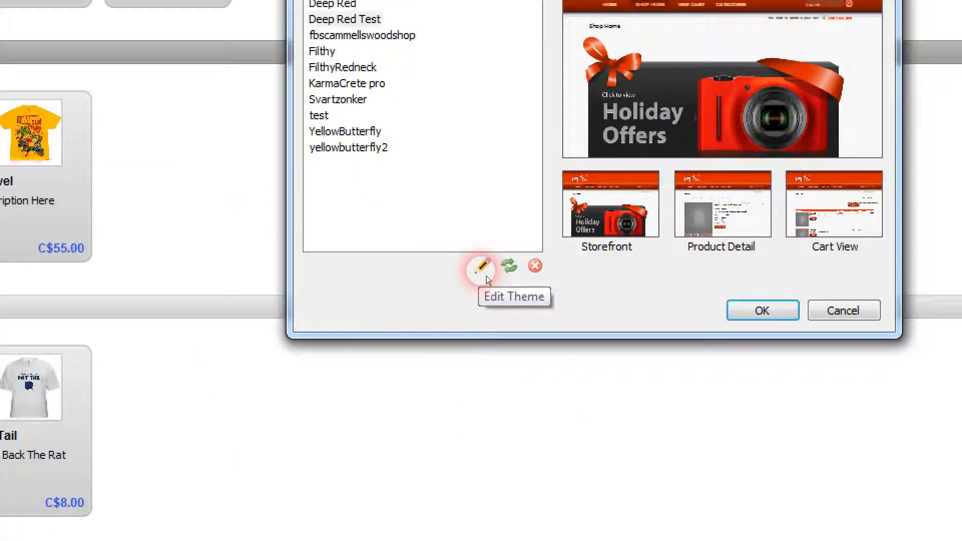
click(486, 277)
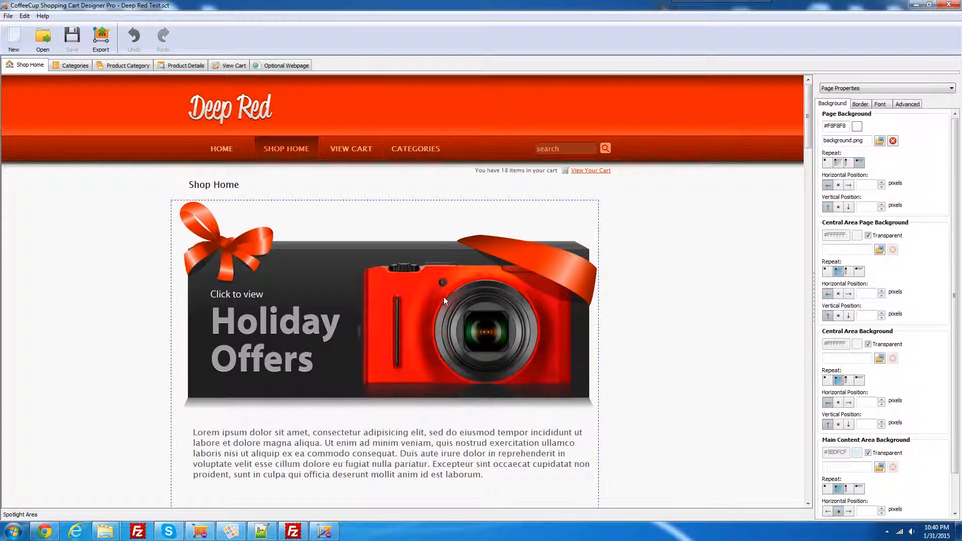
Remove the banner.png background image from the Spotlight Area of the Shop Home page.
scroll(543, 290, down, 10)
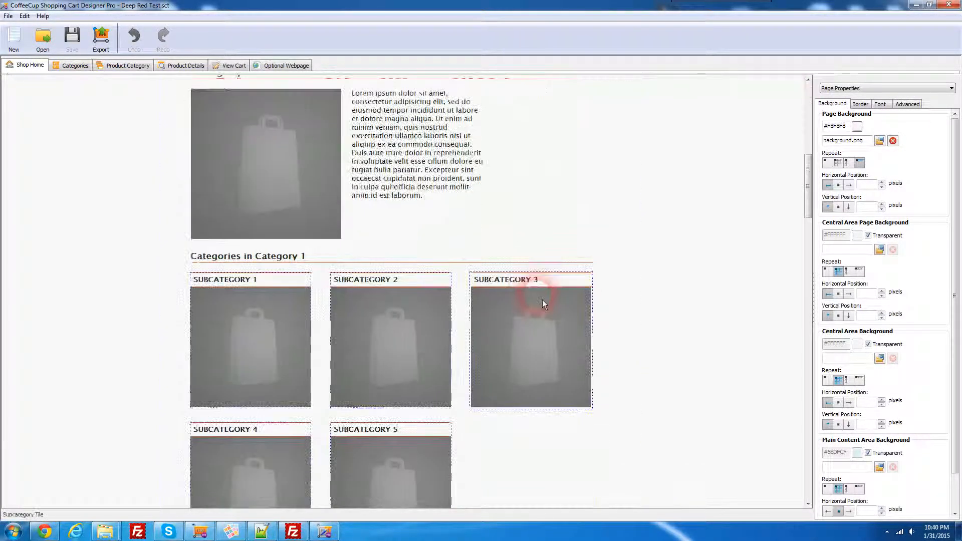
scroll(541, 308, down, 6)
scroll(540, 316, up, 7)
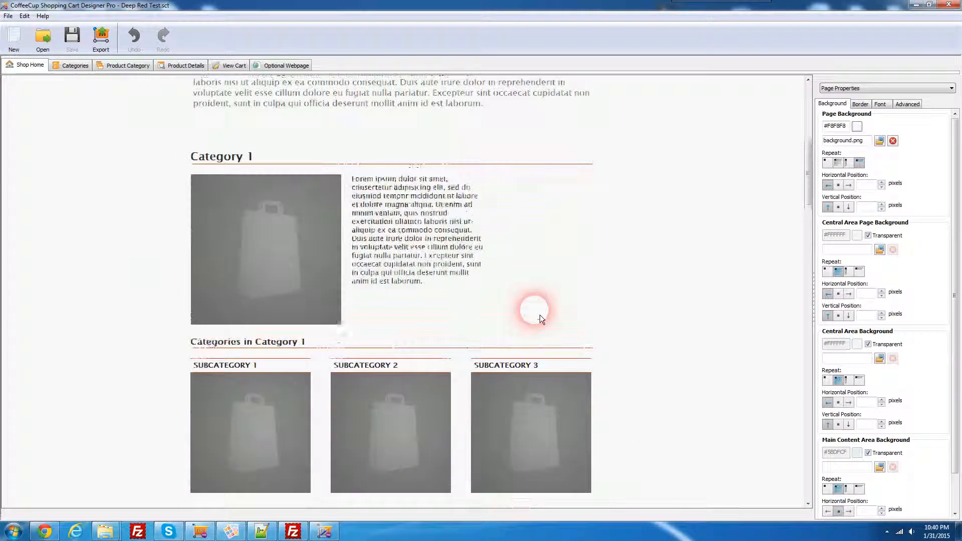
scroll(539, 315, up, 6)
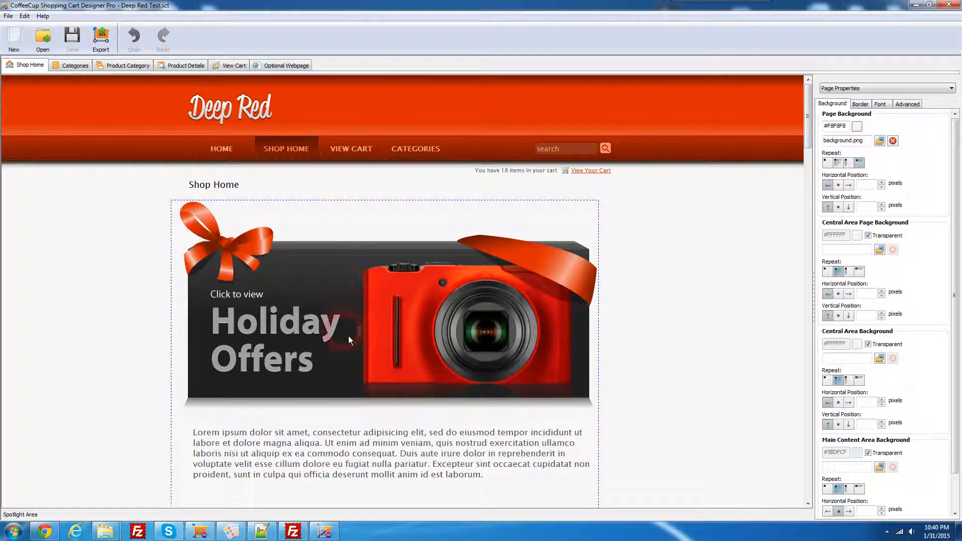
click(295, 329)
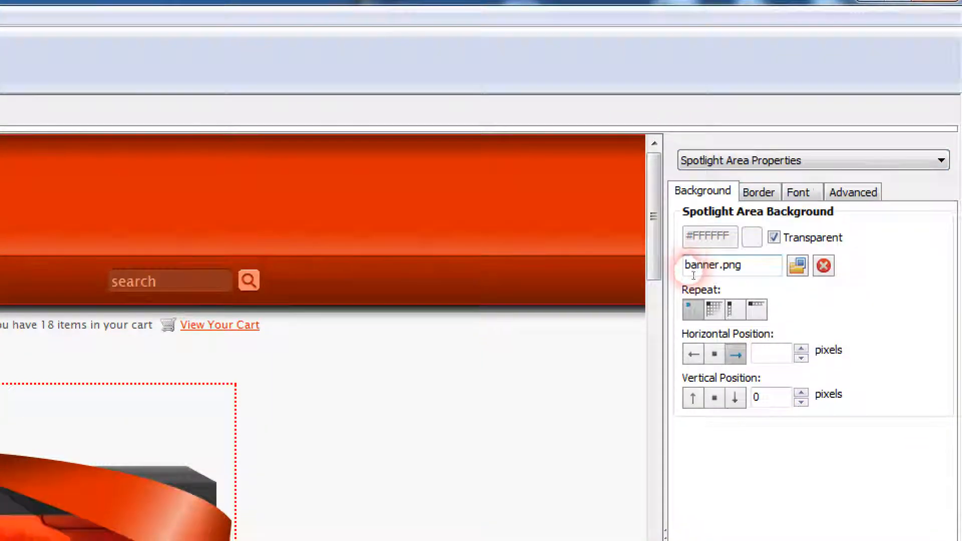
click(754, 273)
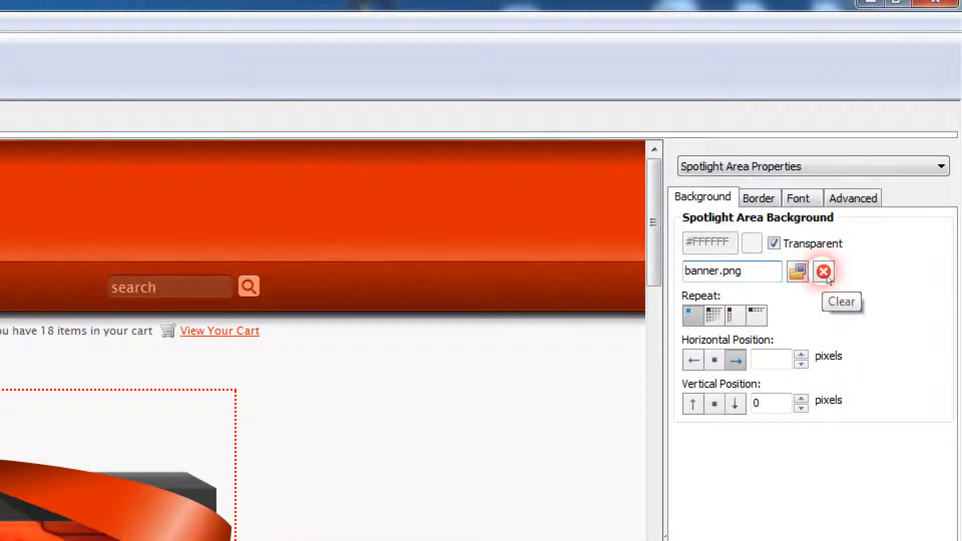
click(827, 277)
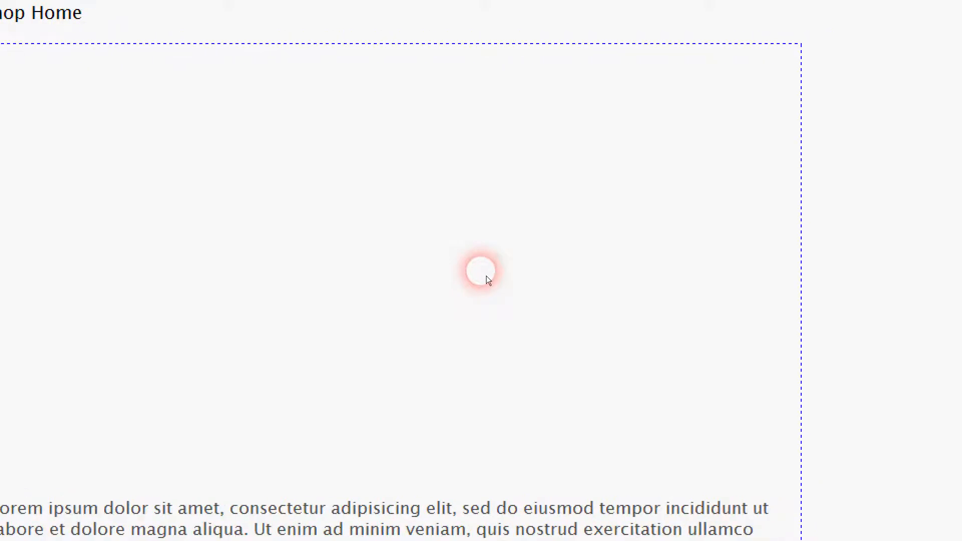
Examine the emptied Spotlight Area and its advanced margin, padding and minimum height settings, especially the top padding.
click(486, 275)
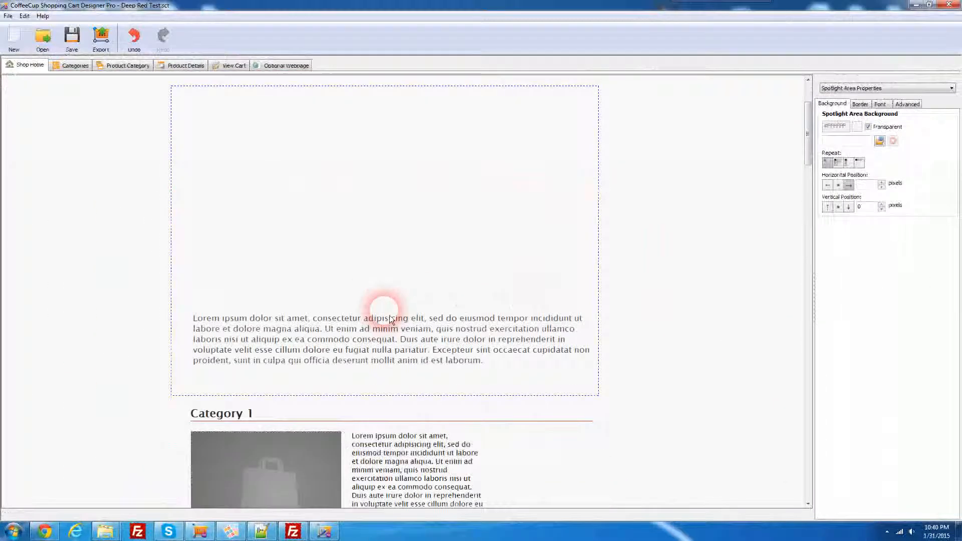
scroll(390, 324, up, 2)
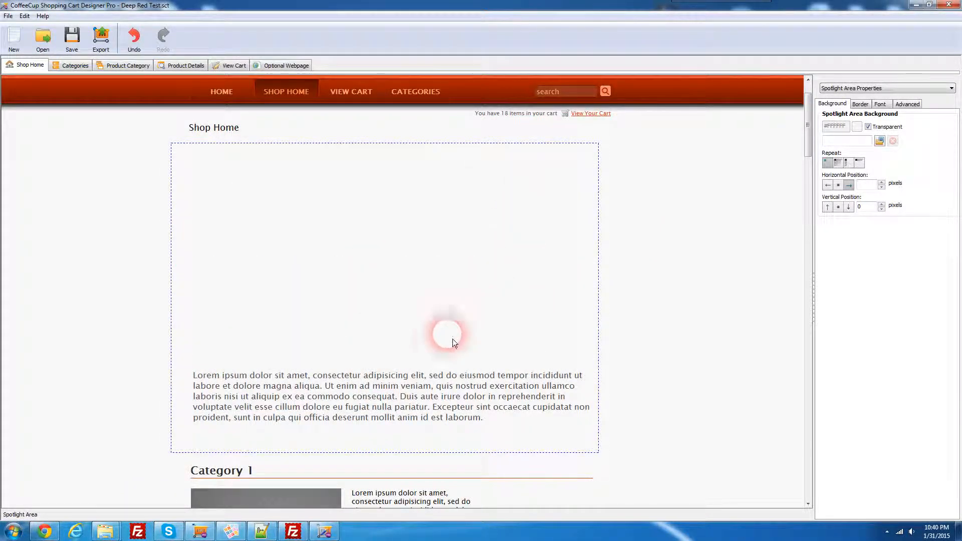
scroll(438, 352, down, 1)
scroll(437, 353, up, 2)
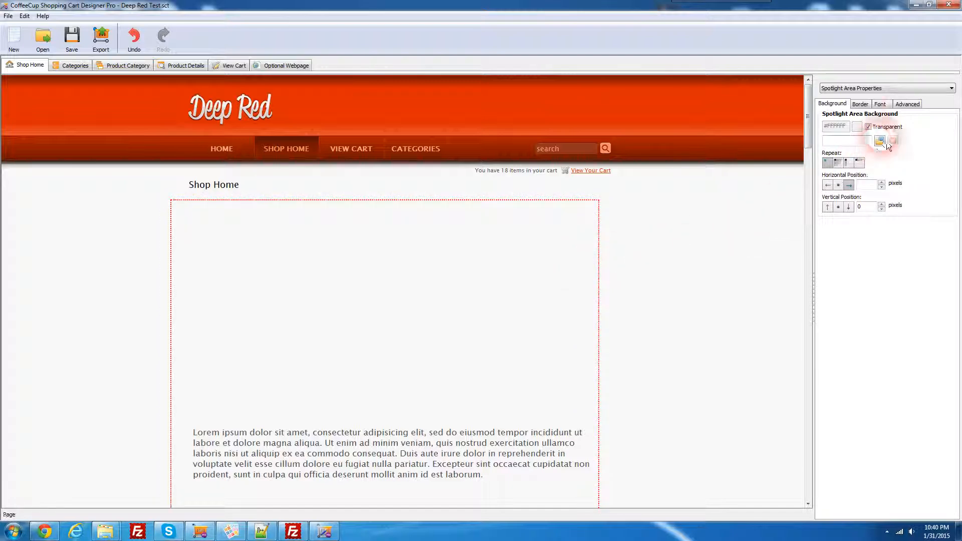
click(917, 107)
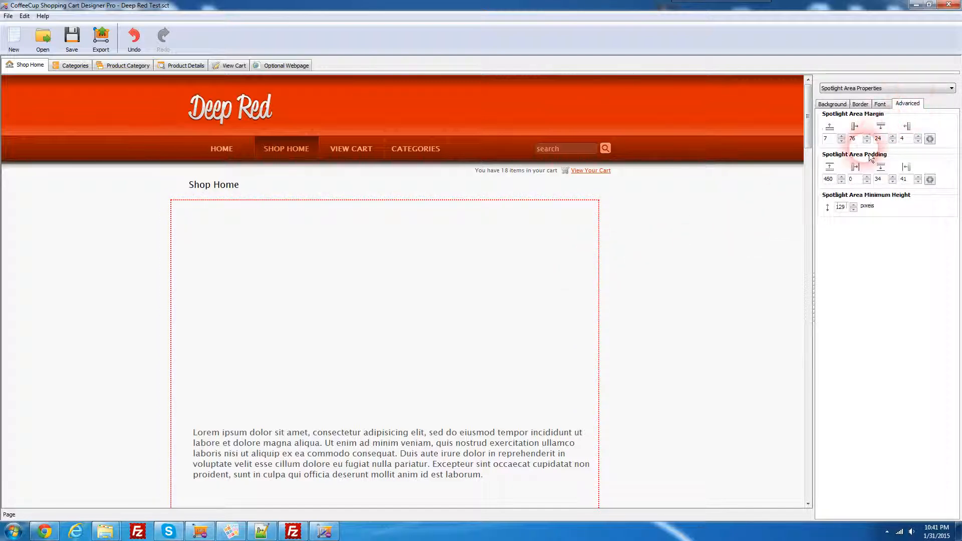
click(841, 182)
drag(845, 187, 842, 177)
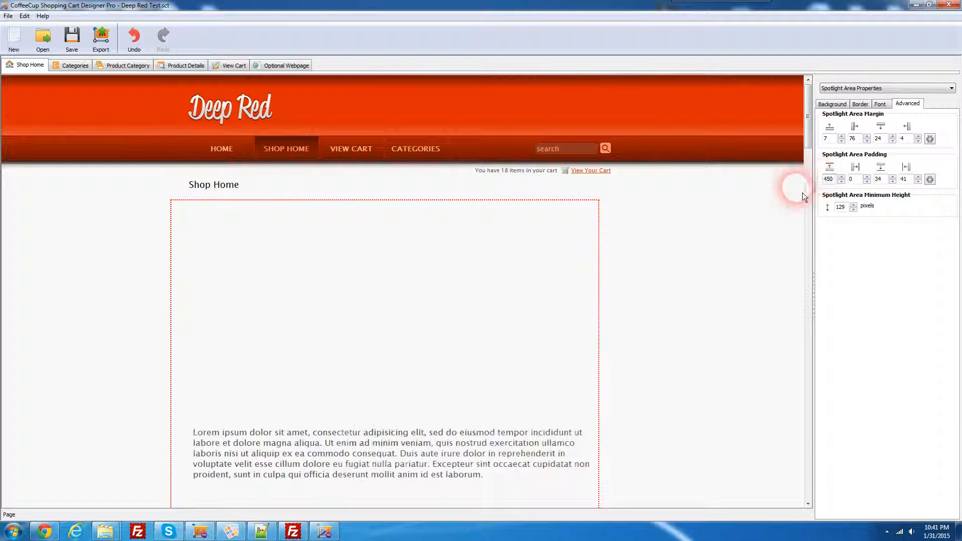
click(829, 181)
click(408, 241)
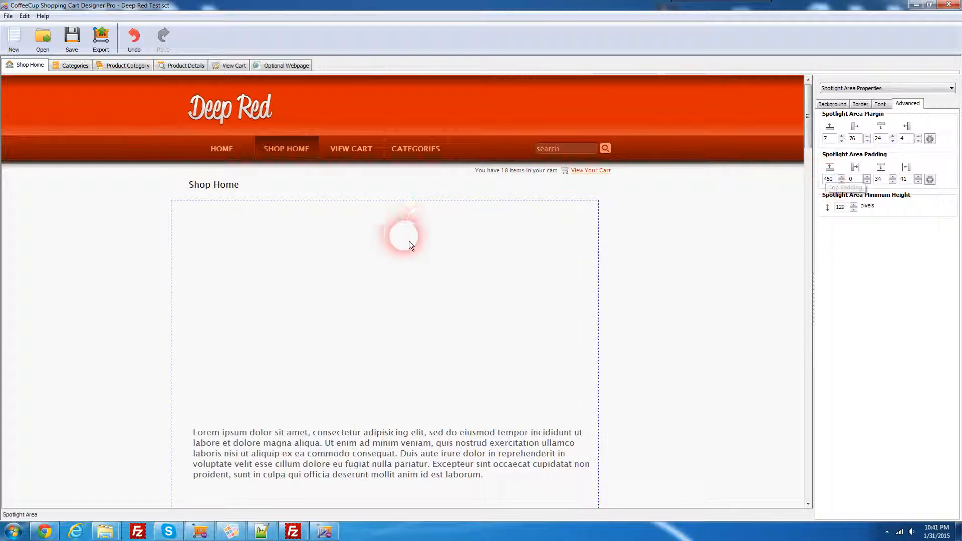
Export the theme to Shopping Cart Creator Pro as Deep Red Test and close the open shop settings.
click(109, 50)
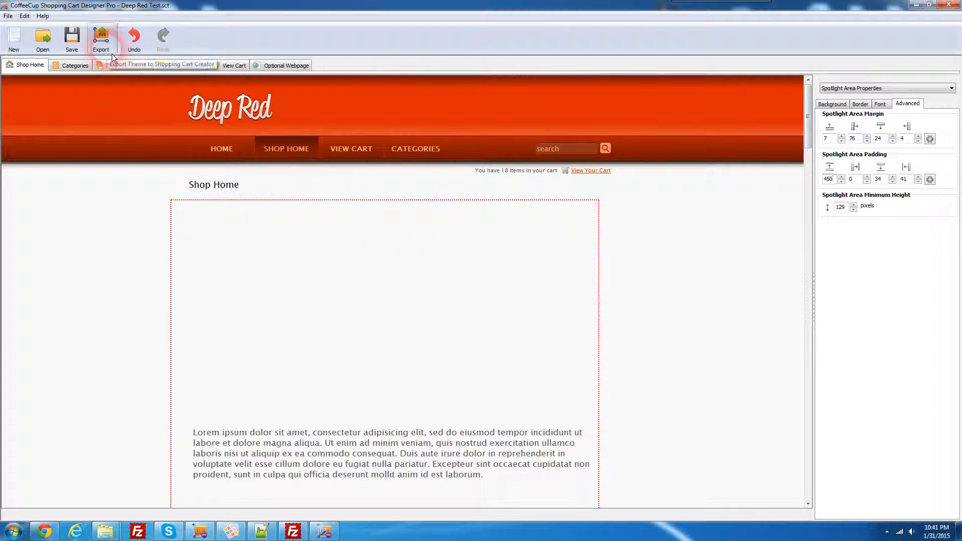
click(111, 51)
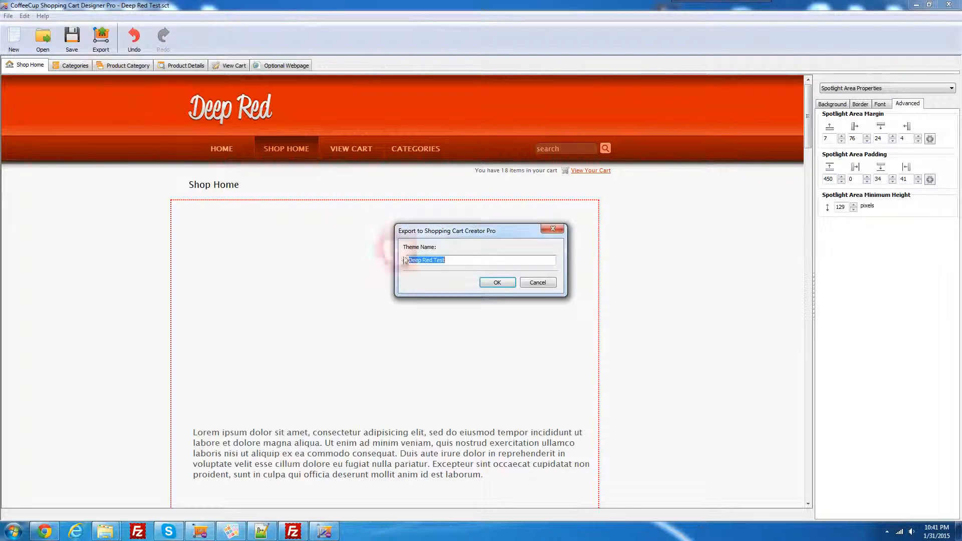
click(504, 286)
click(525, 299)
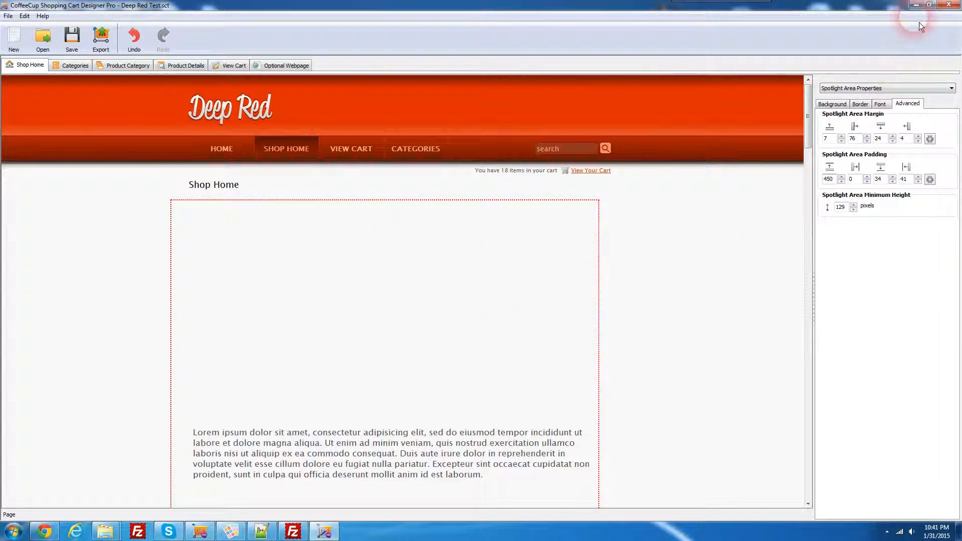
click(917, 7)
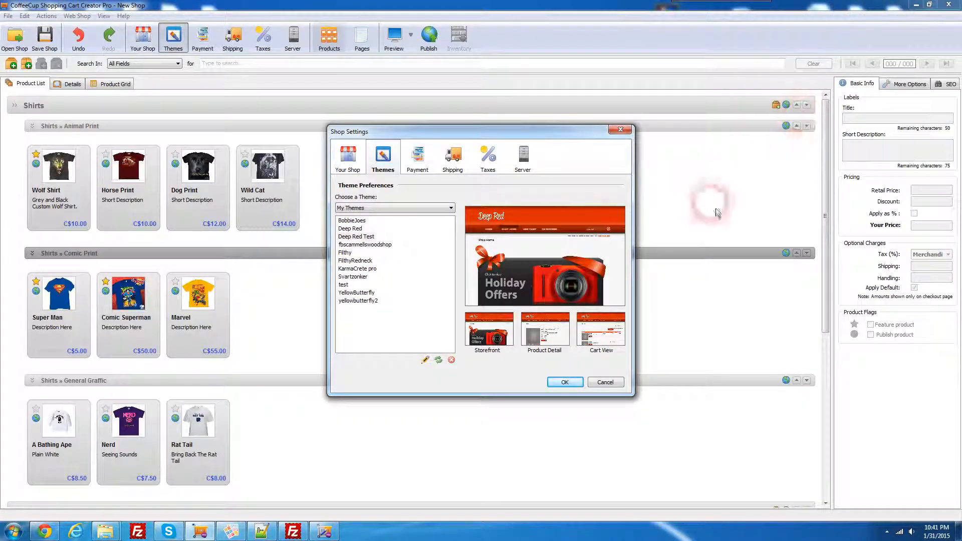
click(620, 130)
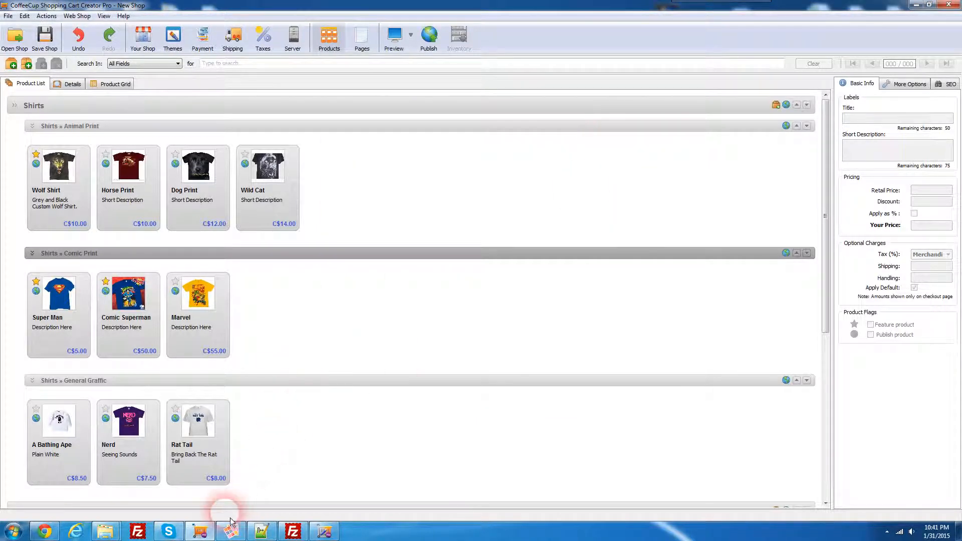
Switch to WOW Slider and add all the JPG images from the websites folder, basementsolutions through stbens, to the gallery.
click(231, 533)
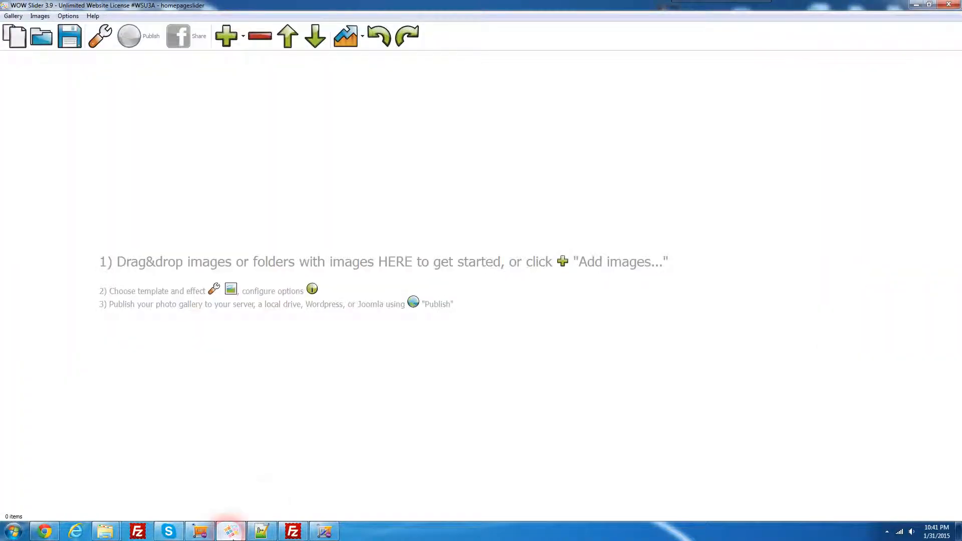
click(231, 48)
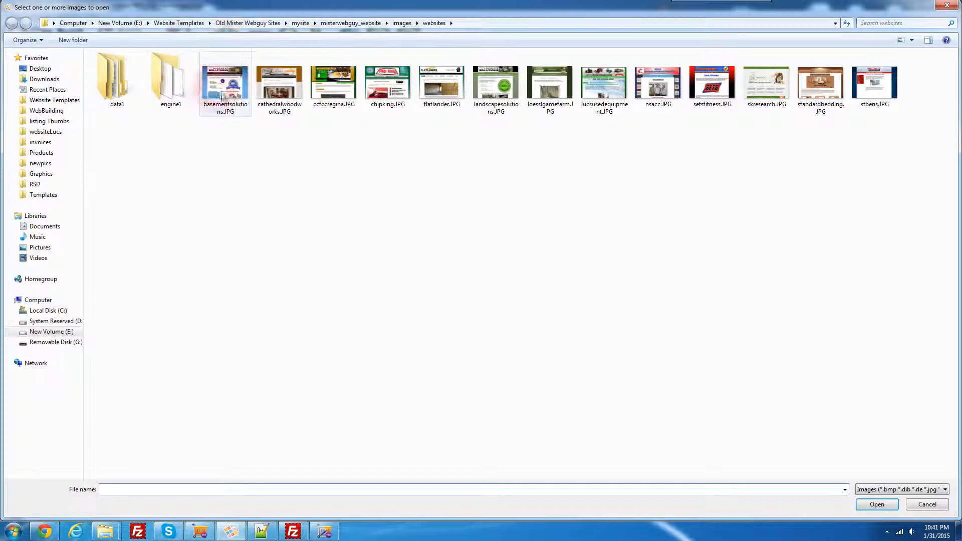
drag(208, 158, 939, 94)
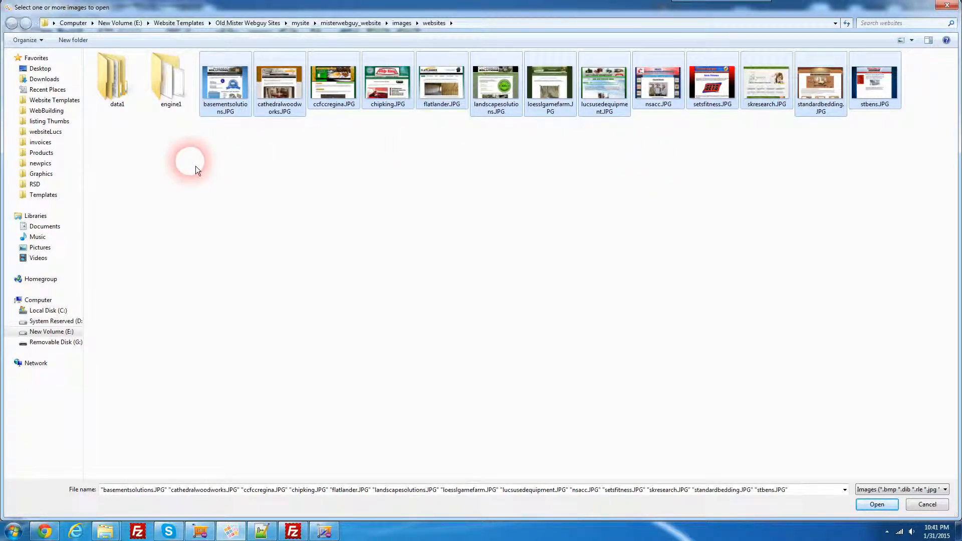
click(885, 511)
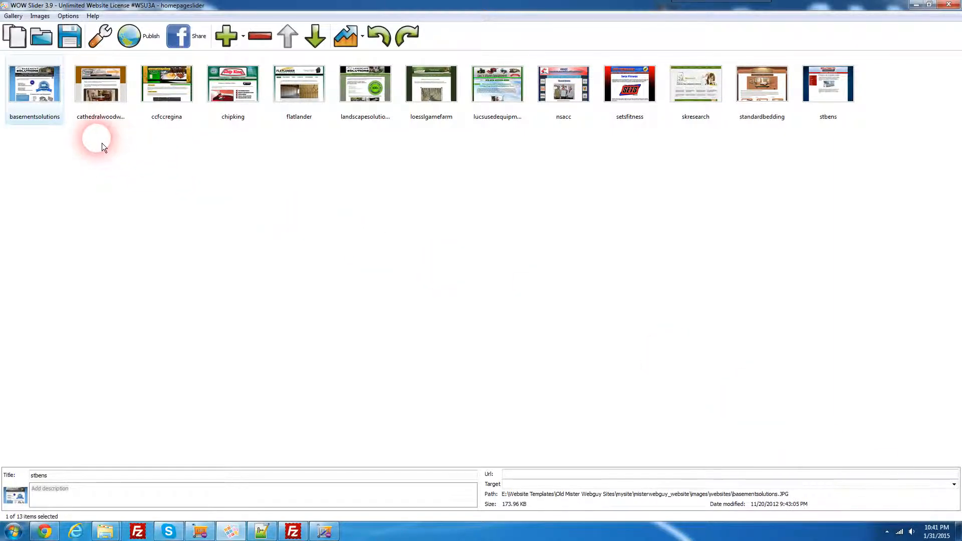
Open the gallery's image properties and look through the available slider templates.
click(106, 41)
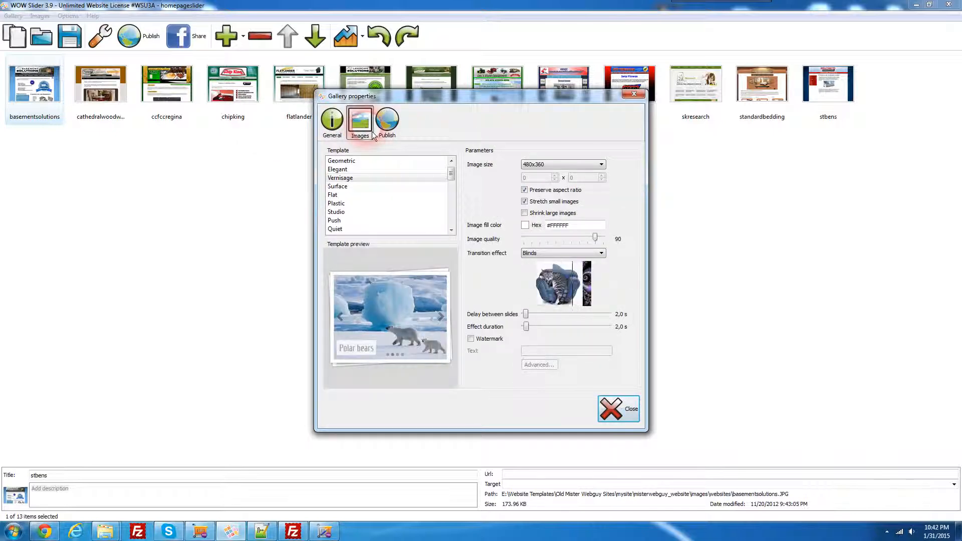
scroll(384, 186, down, 12)
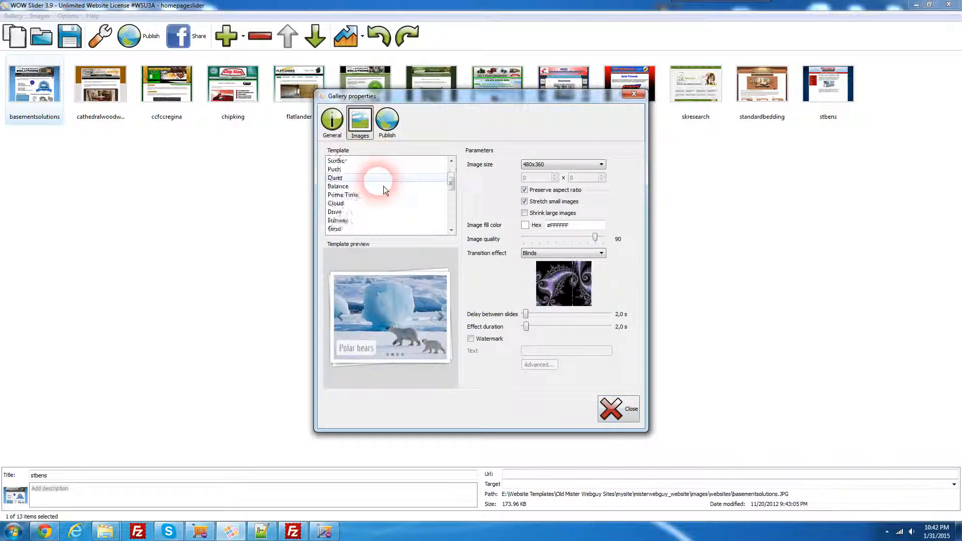
scroll(374, 201, up, 12)
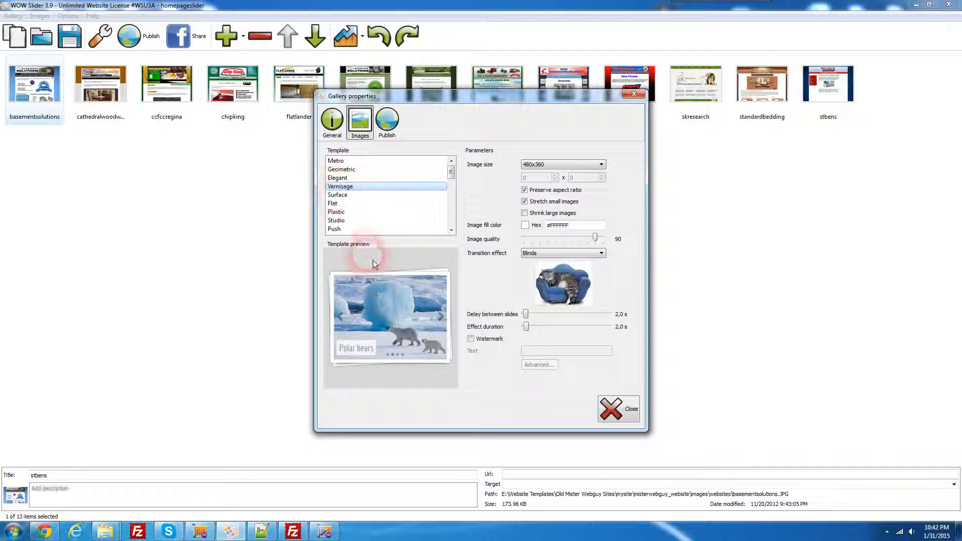
Try the 960x360 image size for the slider and set it back to 480x360.
click(554, 166)
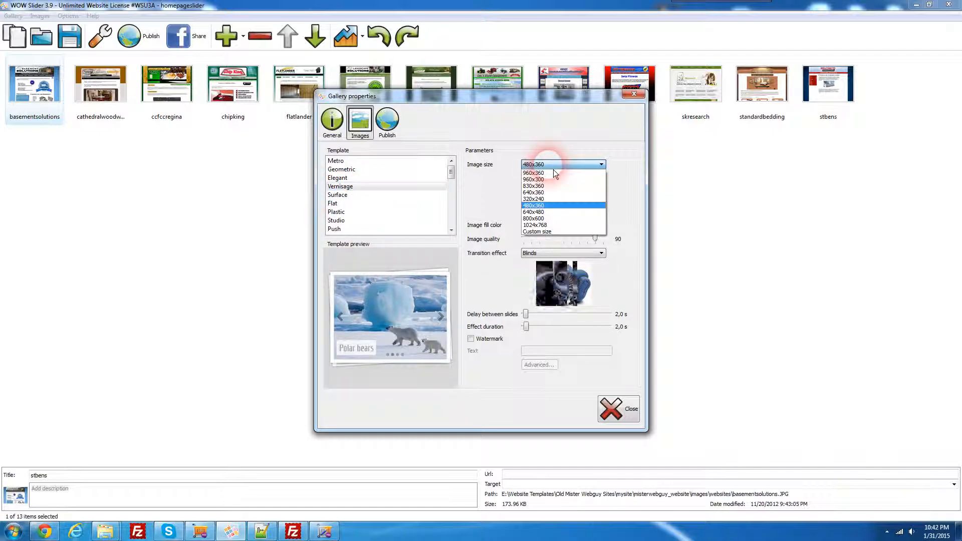
click(551, 173)
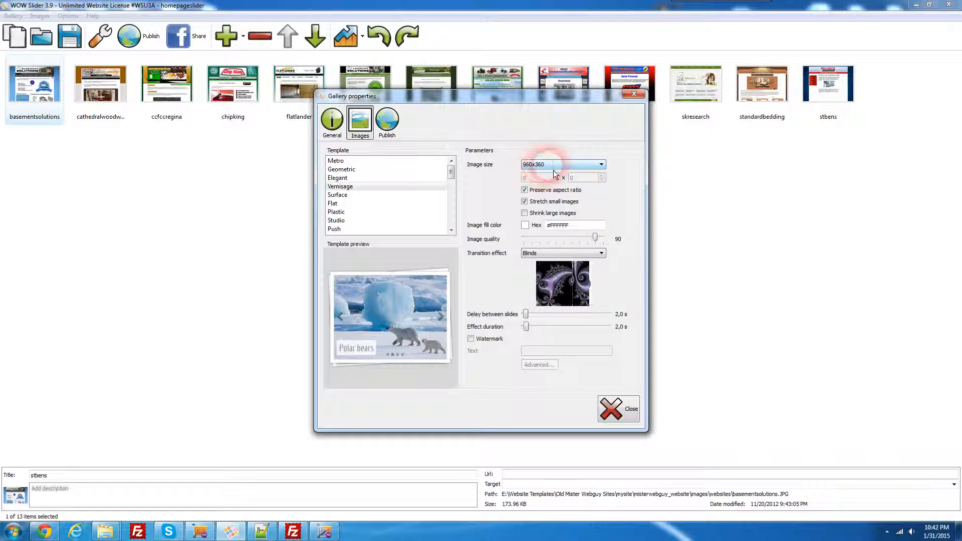
click(553, 168)
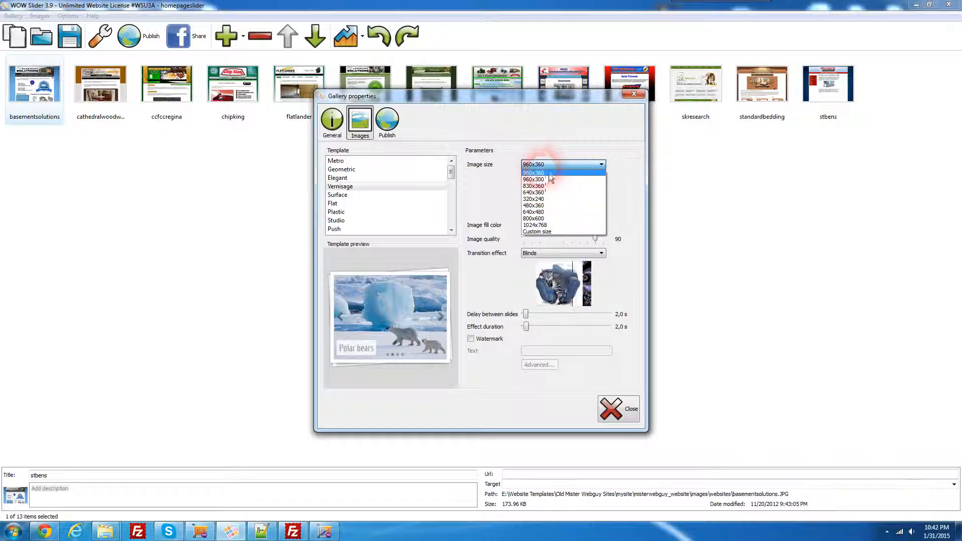
click(533, 205)
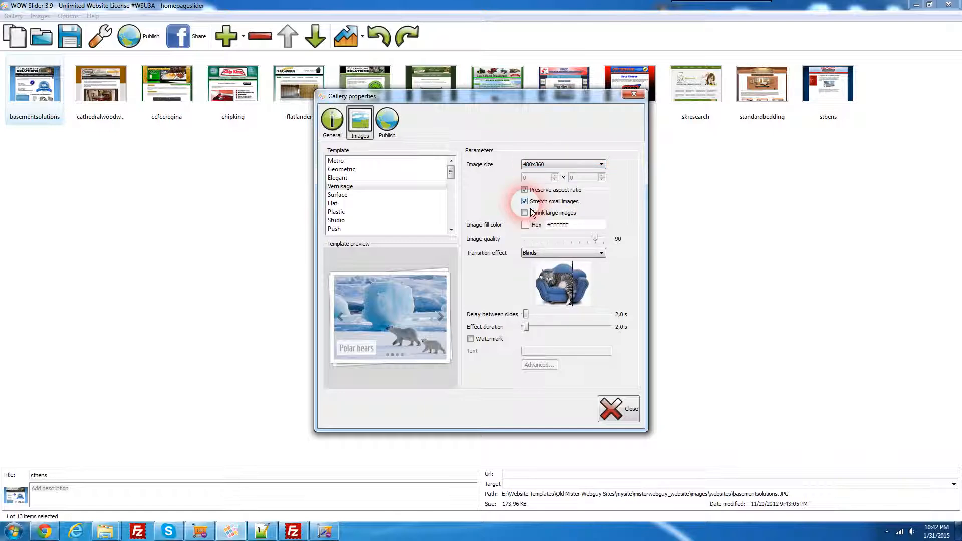
Publish the slider to the misterwebguy_website/images/websites folder with homePageSlider.html as the index file, then dismiss the browser preview.
click(399, 133)
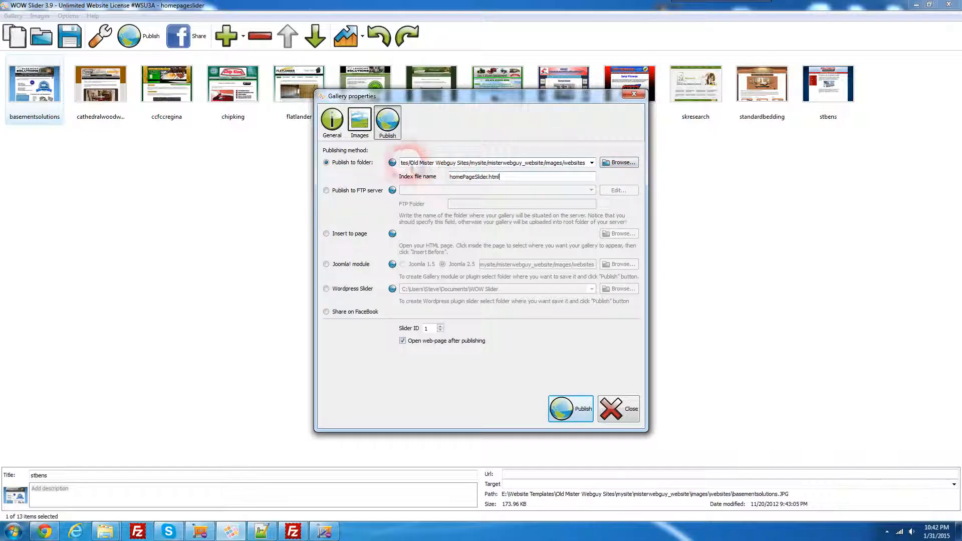
click(619, 163)
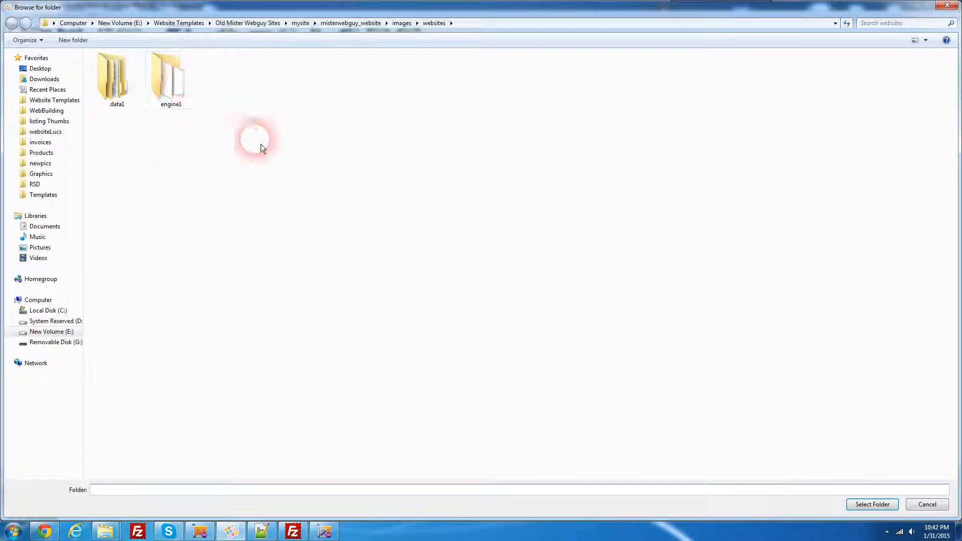
click(947, 6)
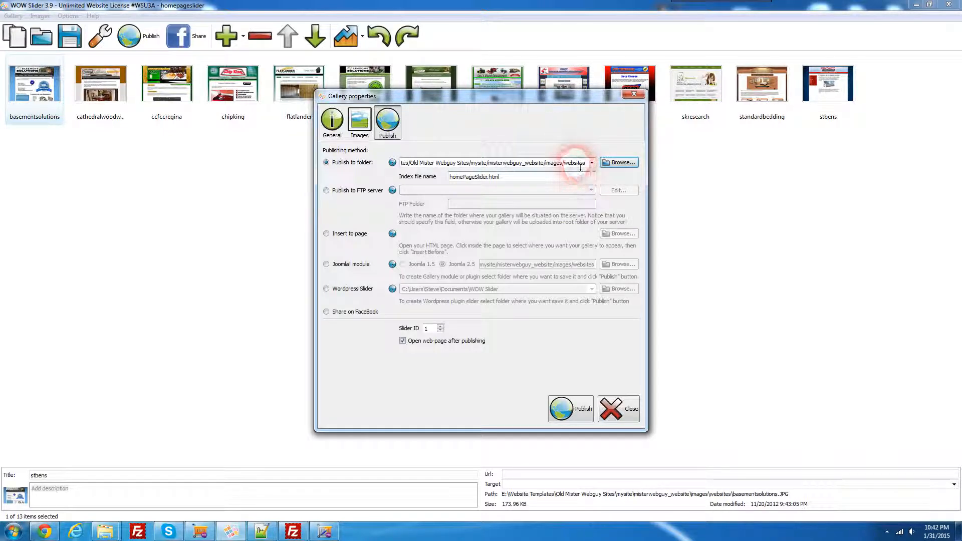
double_click(468, 177)
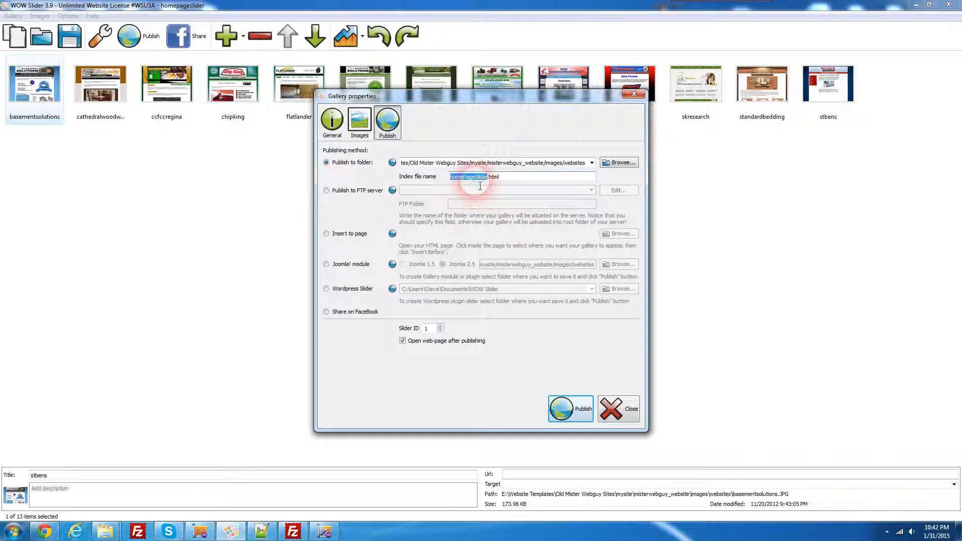
click(532, 182)
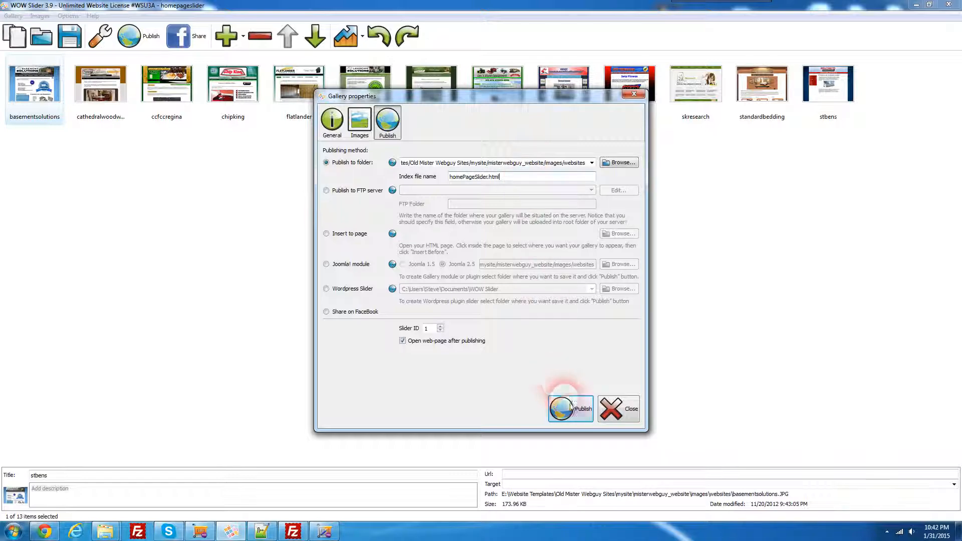
click(577, 418)
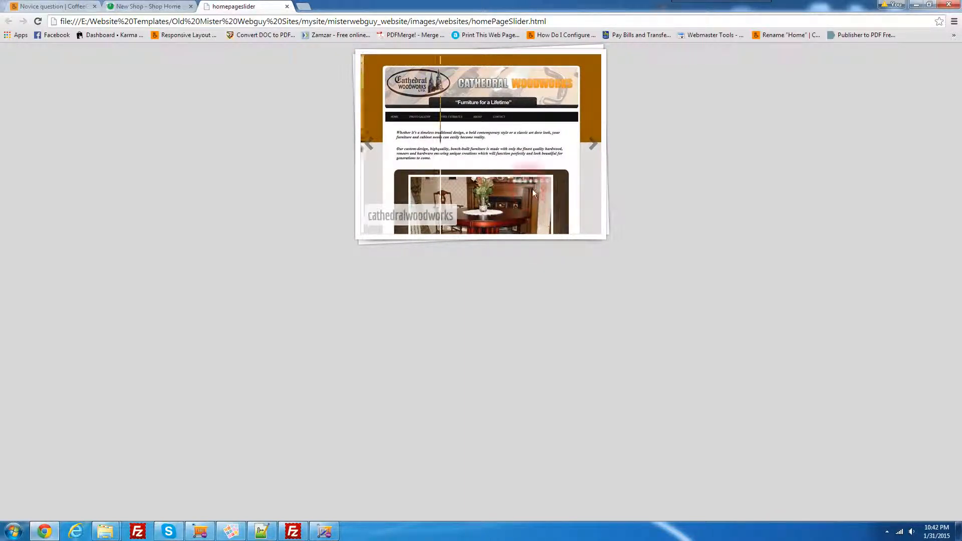
click(917, 9)
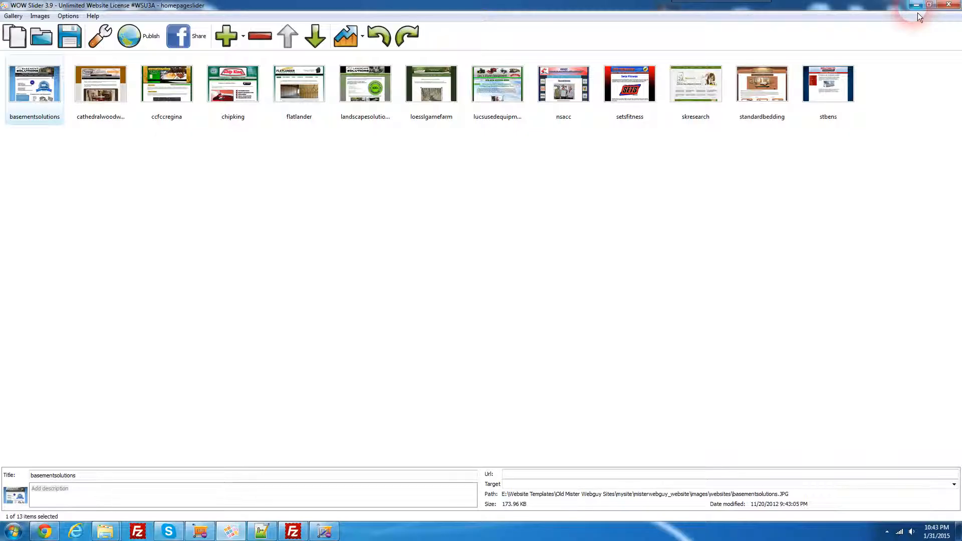
Switch to Notepad++ and open homePageSlider.html from the websites folder.
click(918, 11)
click(920, 10)
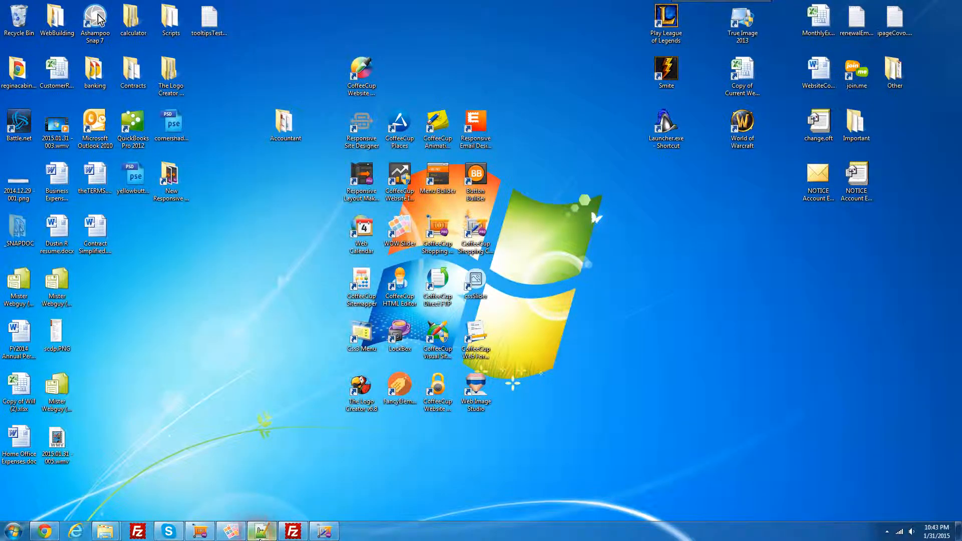
click(261, 532)
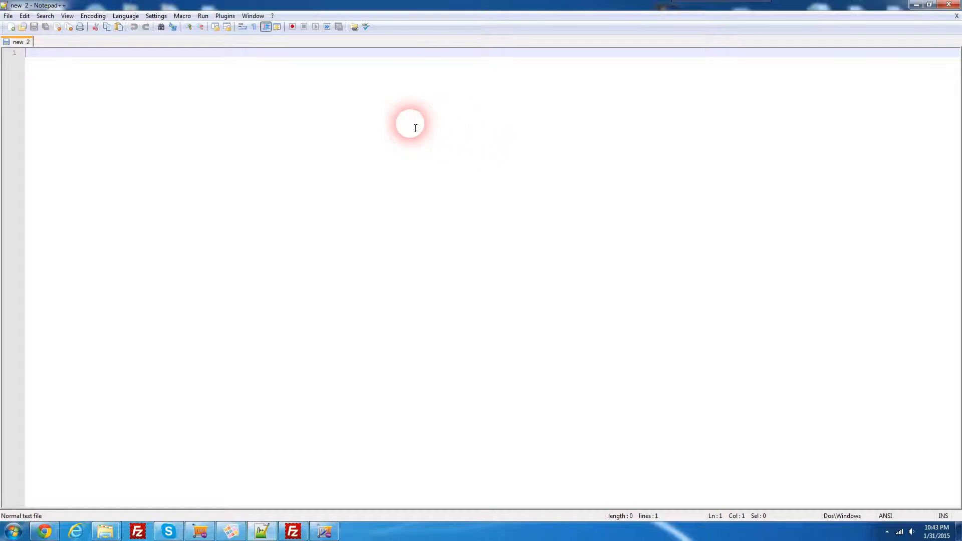
click(22, 27)
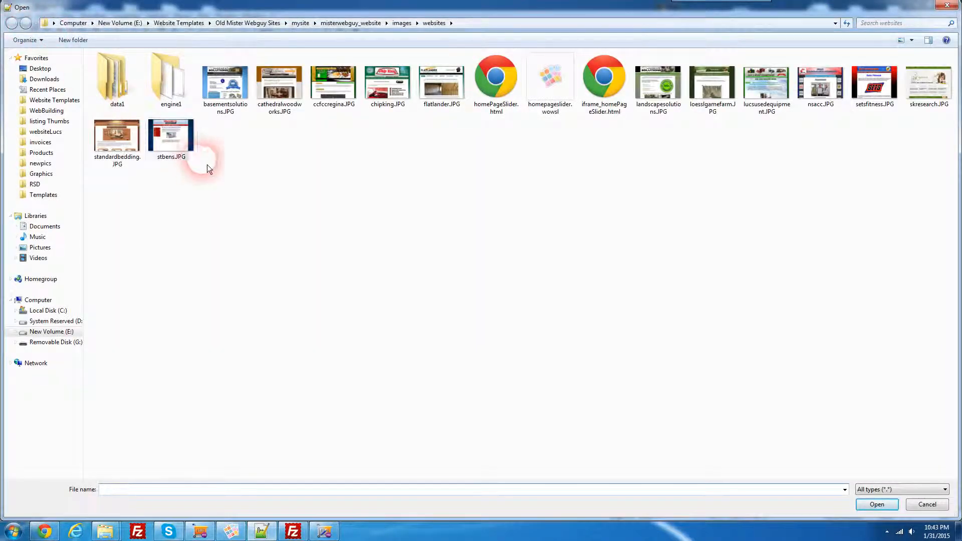
click(503, 108)
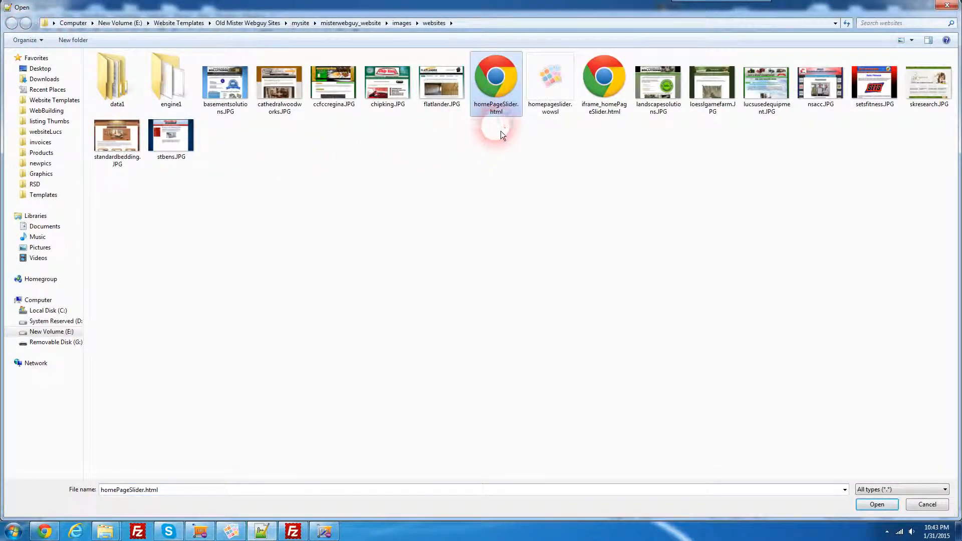
double_click(497, 88)
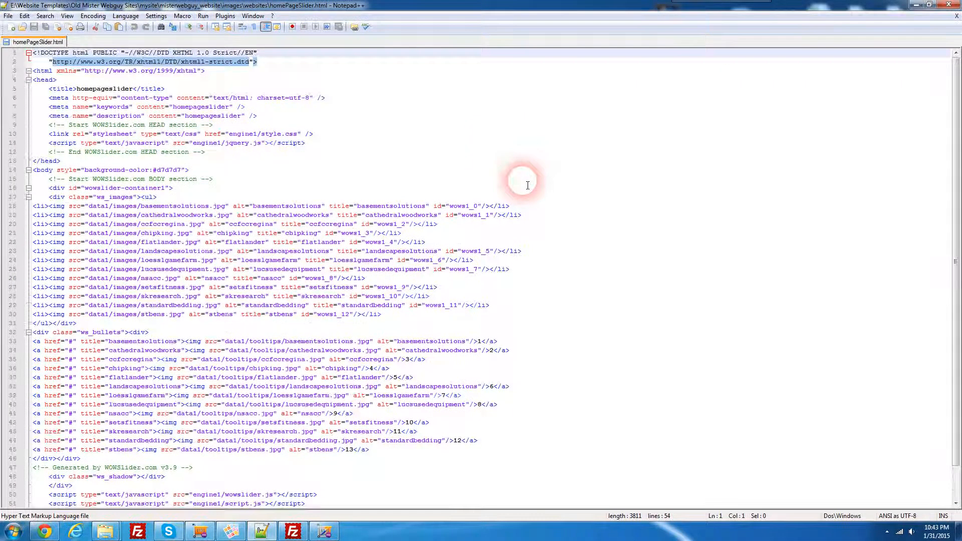
Copy the WOWSlider.com HEAD section of homePageSlider.html, from its start comment through its end comment.
scroll(524, 183, down, 1)
scroll(563, 236, up, 1)
scroll(451, 246, down, 1)
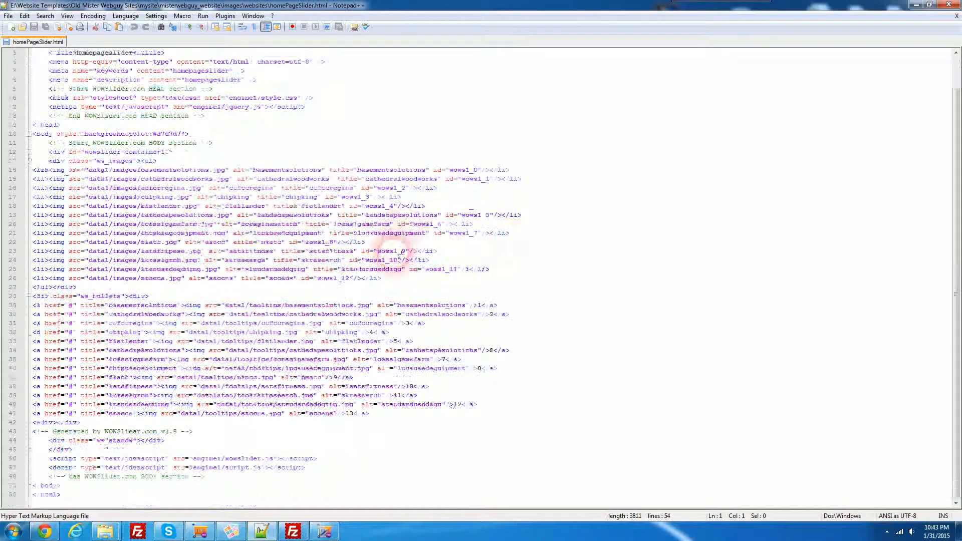
scroll(393, 251, up, 1)
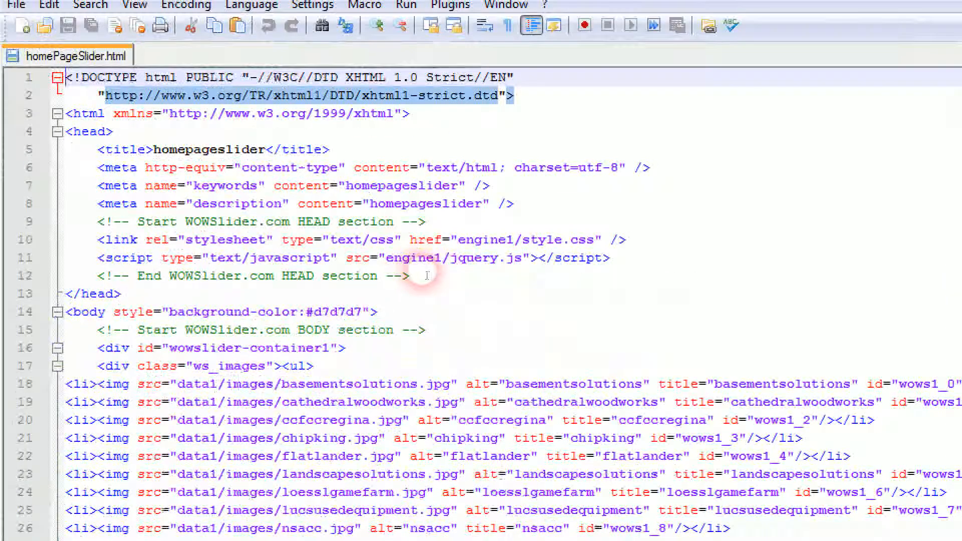
drag(430, 276, 67, 250)
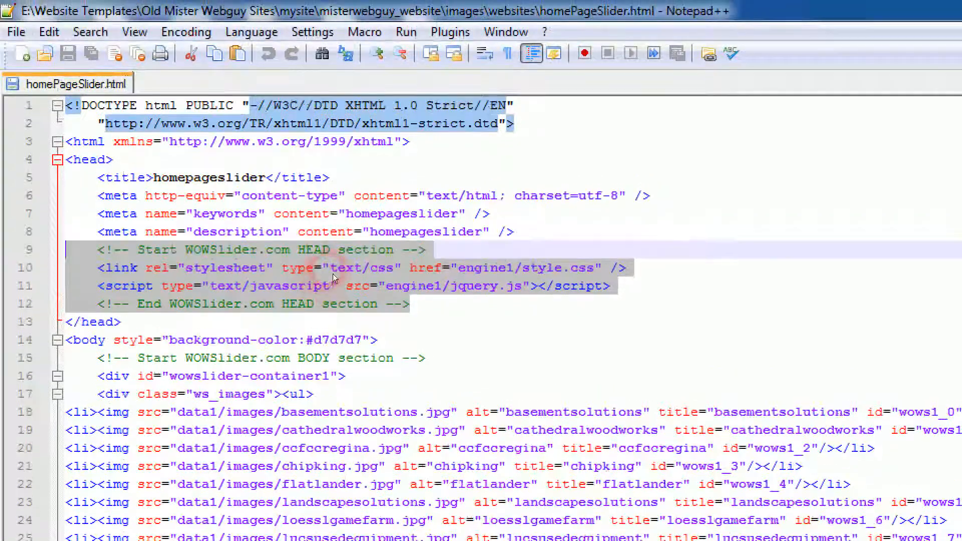
right_click(331, 239)
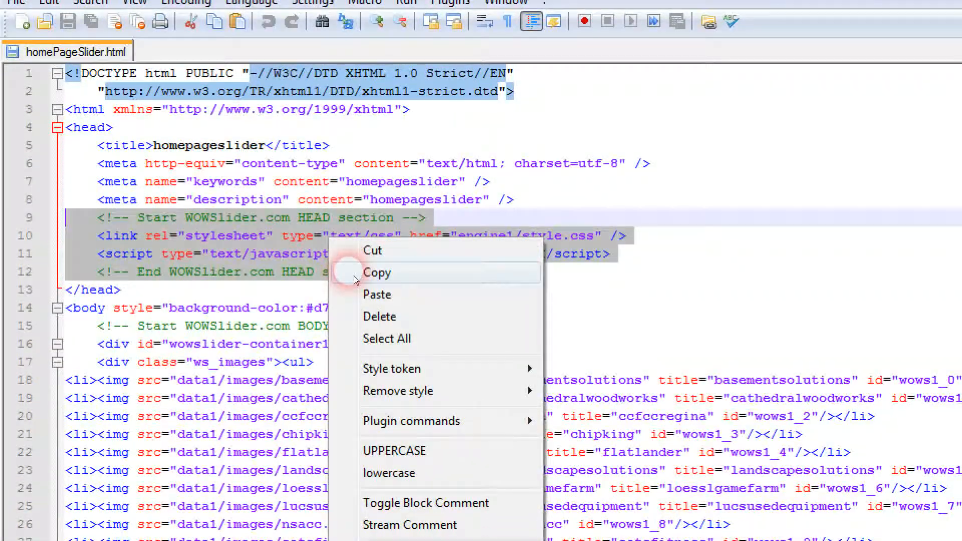
click(353, 276)
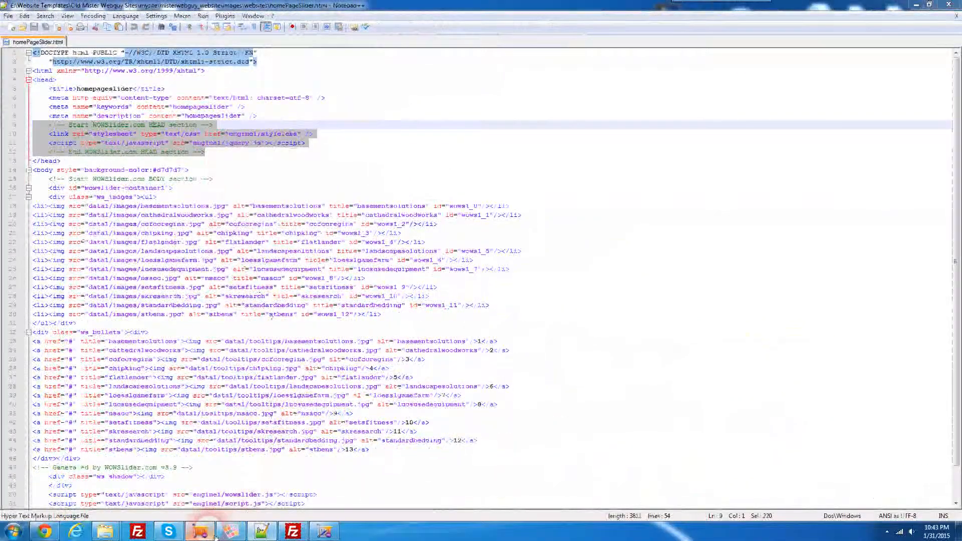
Switch to Shopping Cart Creator Pro, paste the copied code into the shop's additional header content in the custom markup settings, and save.
click(200, 531)
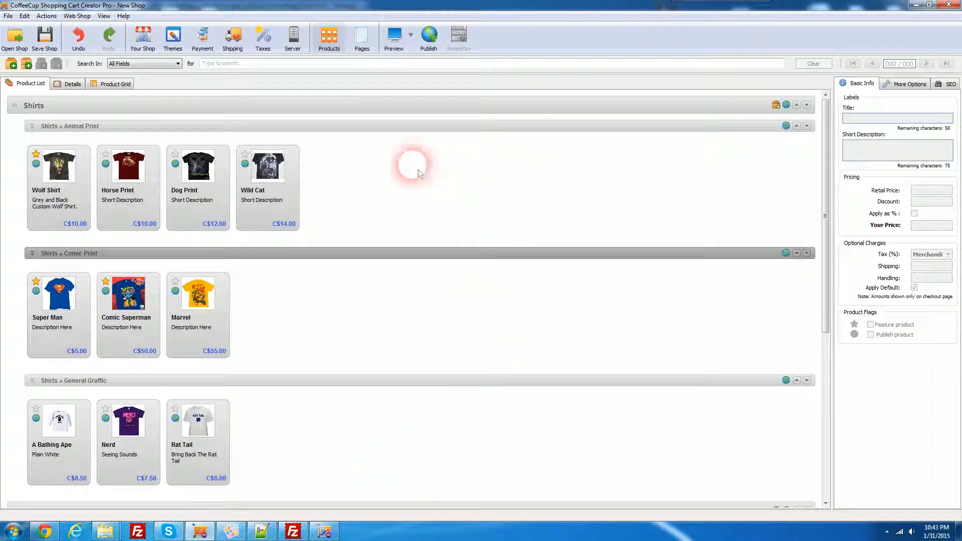
click(144, 40)
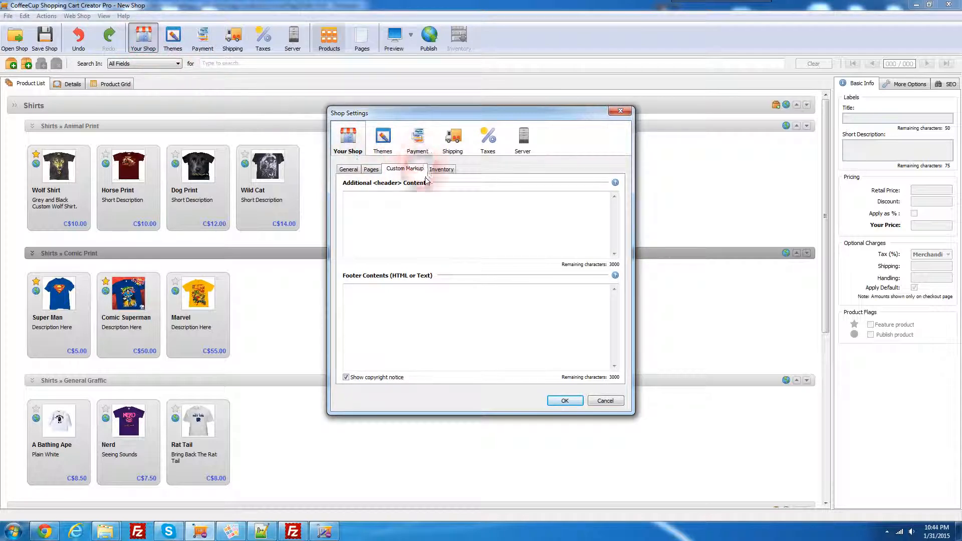
click(349, 170)
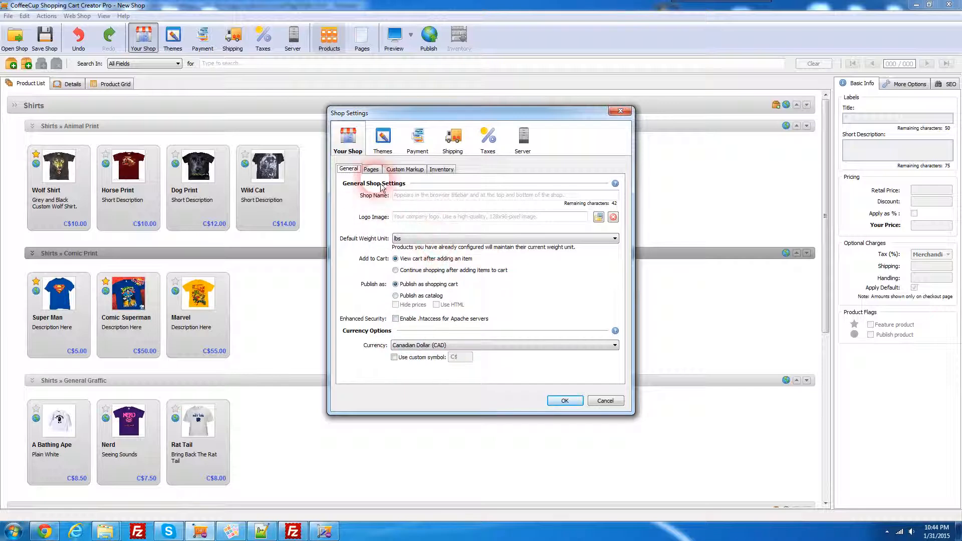
click(405, 169)
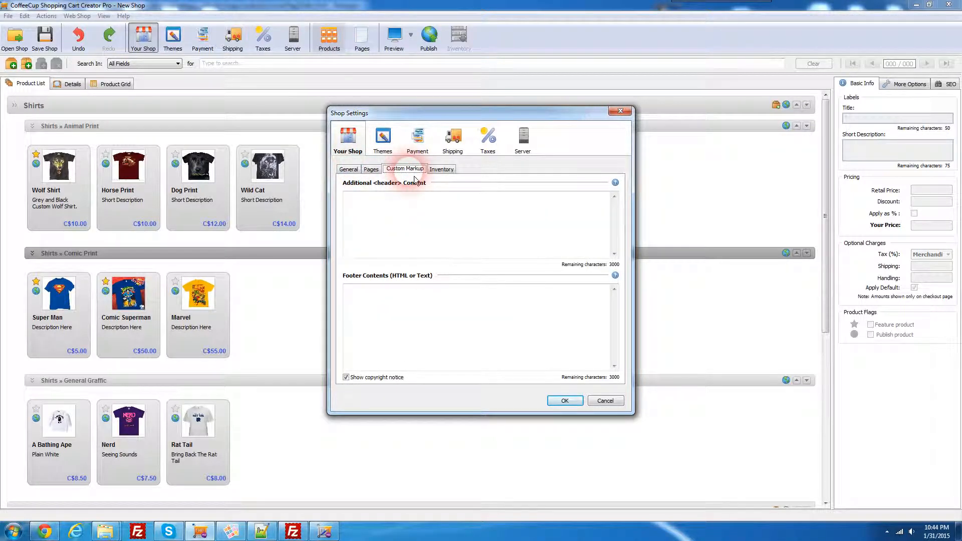
click(394, 227)
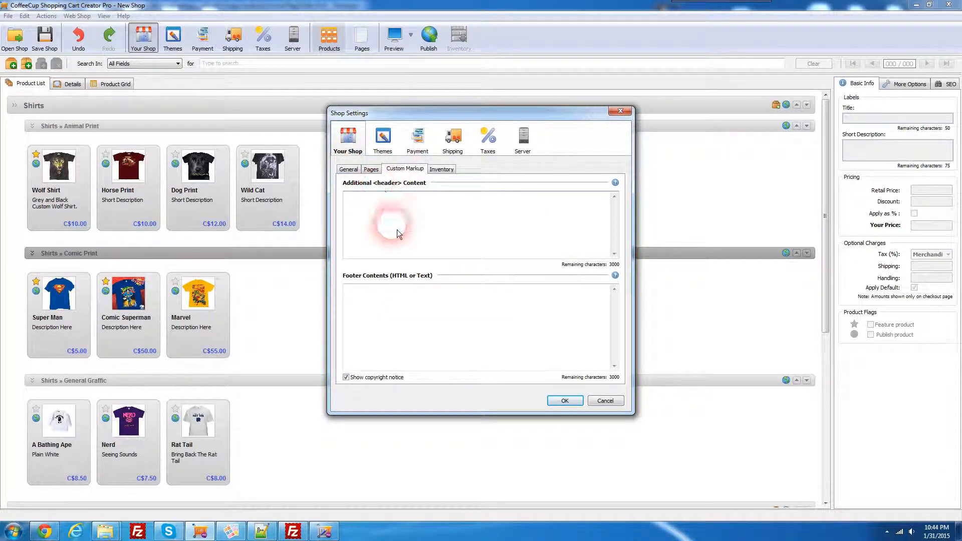
right_click(406, 205)
click(425, 244)
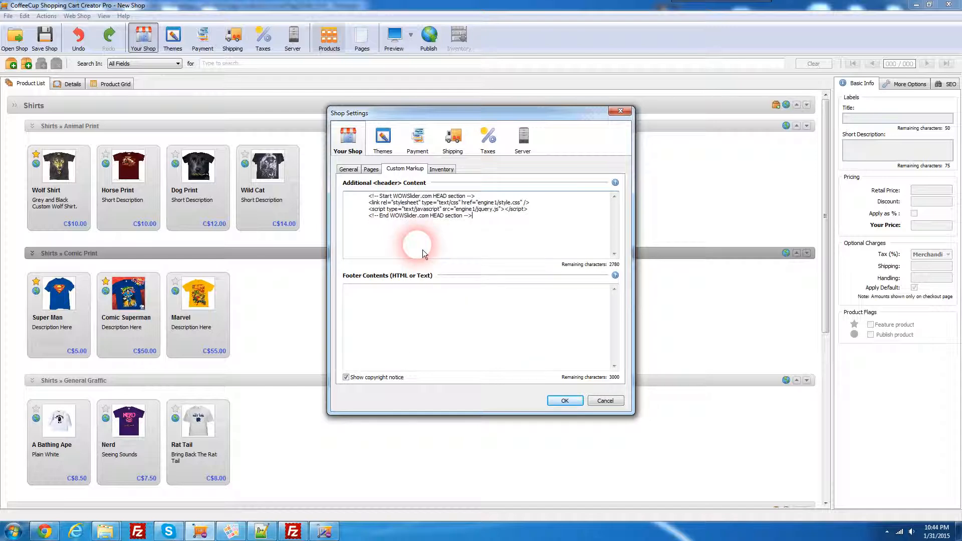
click(564, 405)
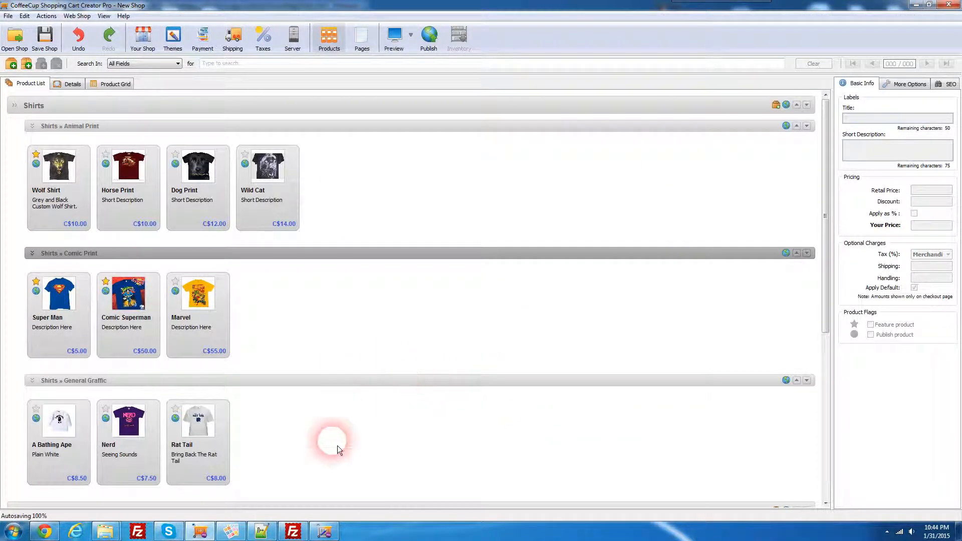
Switch to Notepad++ and copy the WOWSlider.com BODY section of homePageSlider.html, from its start comment through its end comment.
click(262, 532)
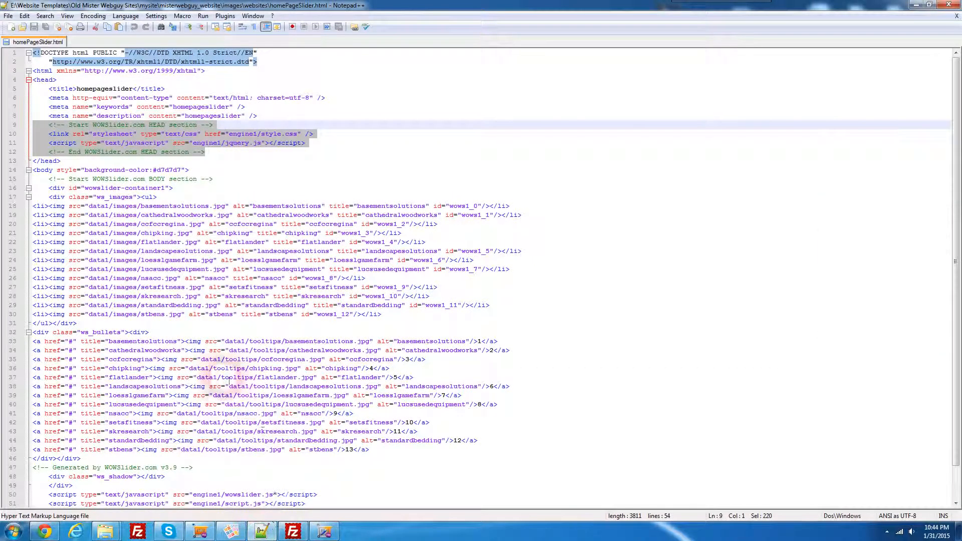
drag(51, 183, 223, 182)
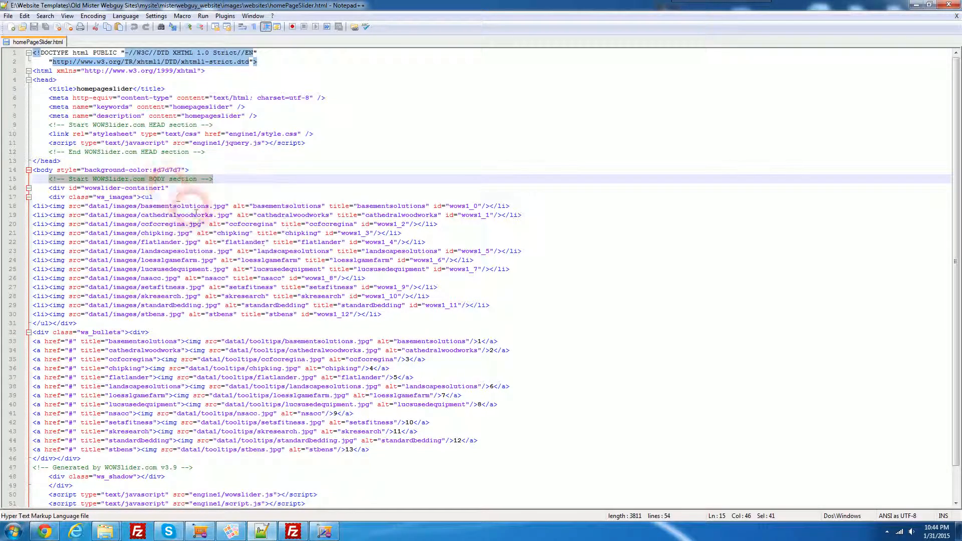
scroll(210, 236, down, 2)
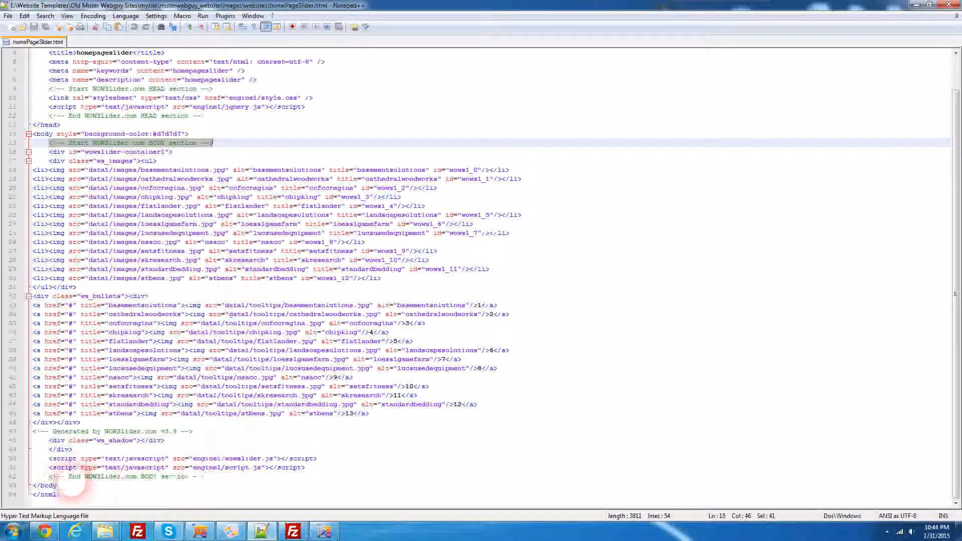
drag(49, 477, 217, 480)
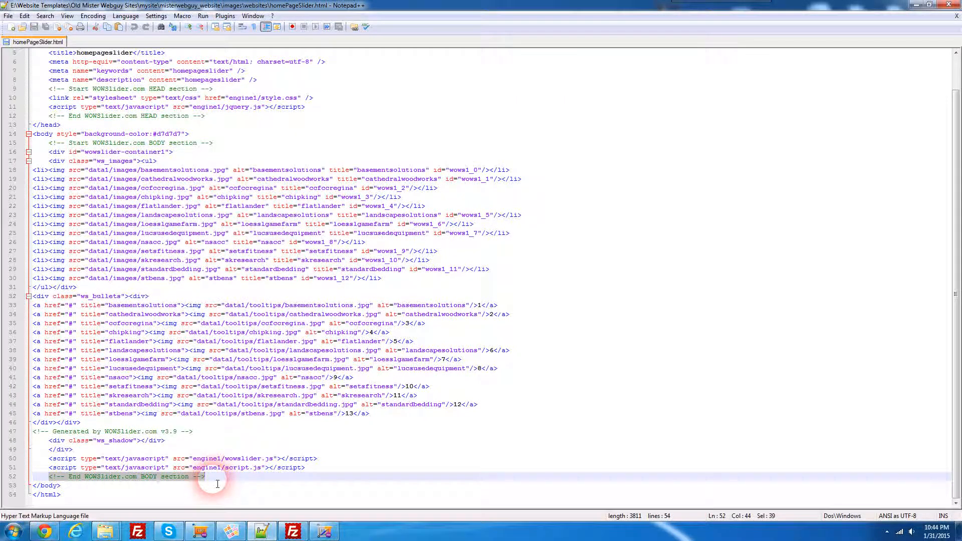
click(227, 480)
drag(223, 477, 13, 146)
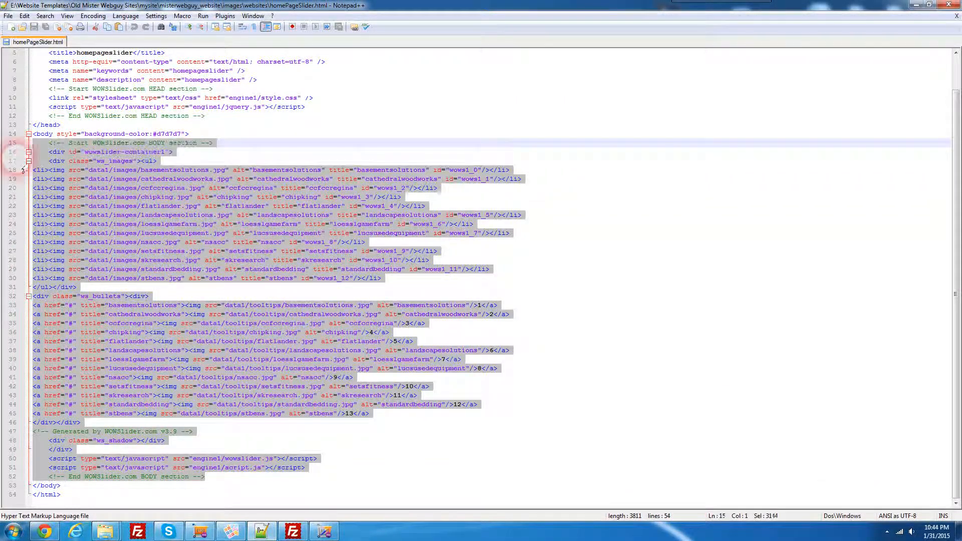
right_click(92, 178)
click(112, 193)
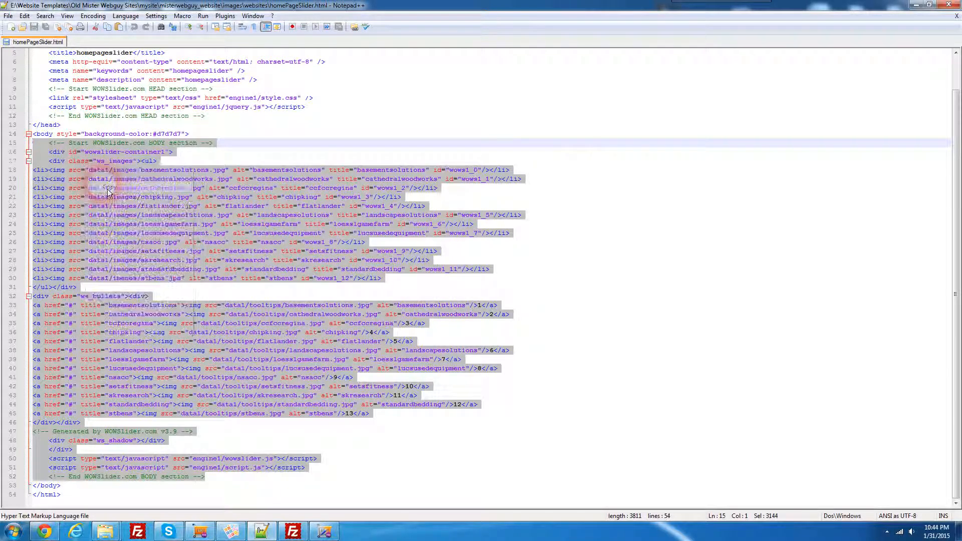
Switch to Shopping Cart Creator Pro and insert the copied BODY code as HTML on the Shop Home page.
click(210, 535)
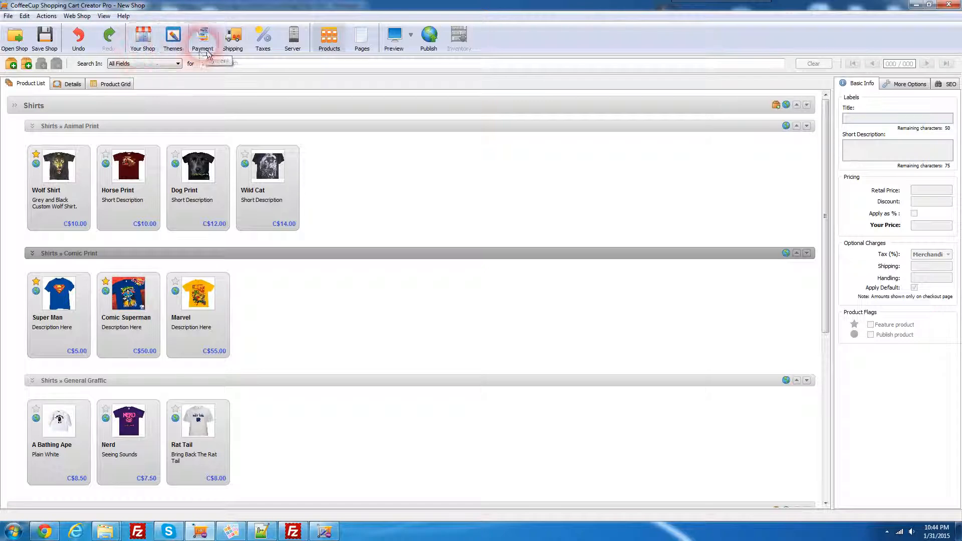
click(363, 43)
click(389, 151)
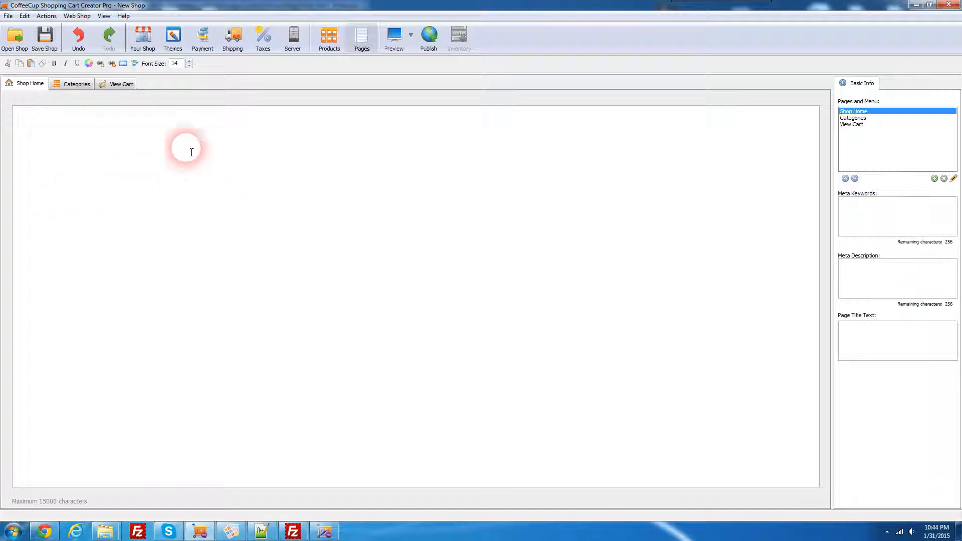
click(127, 70)
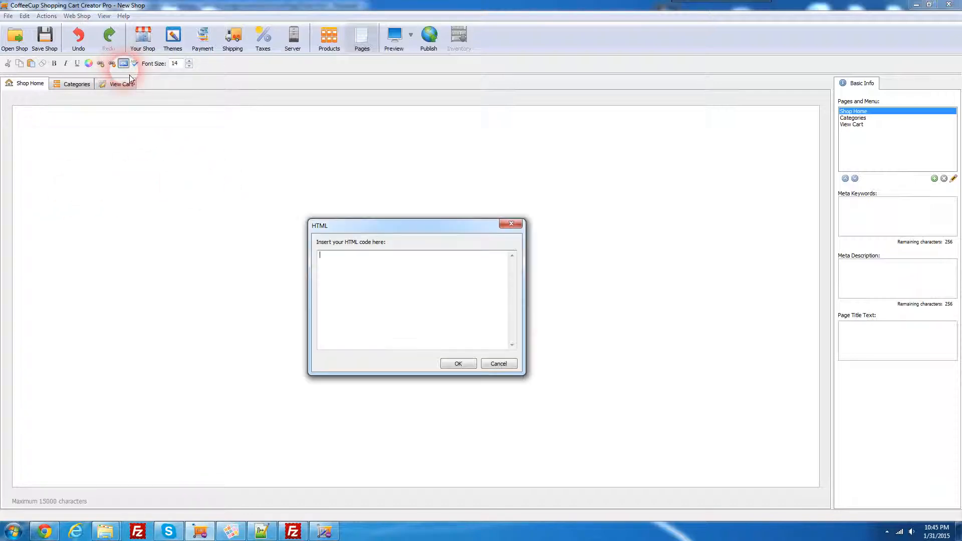
right_click(359, 272)
click(381, 312)
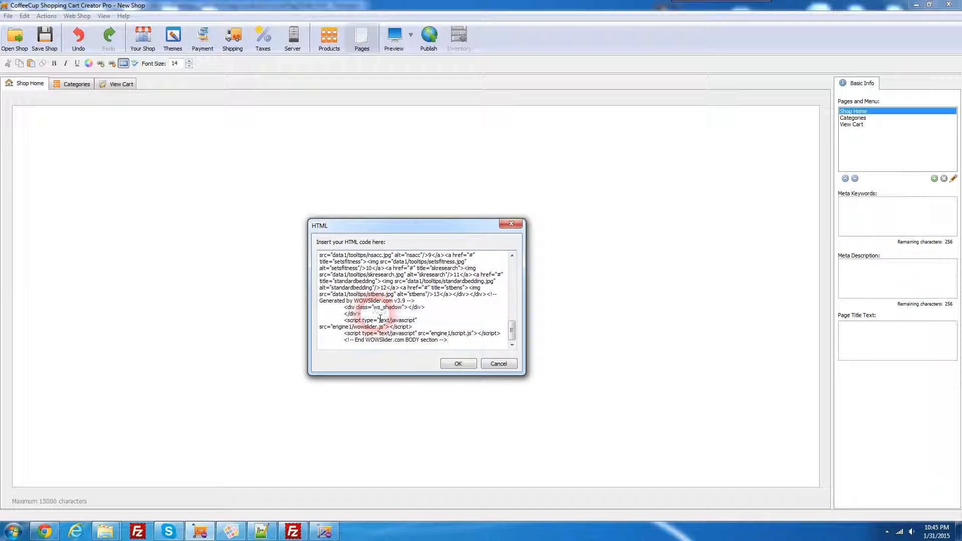
click(458, 365)
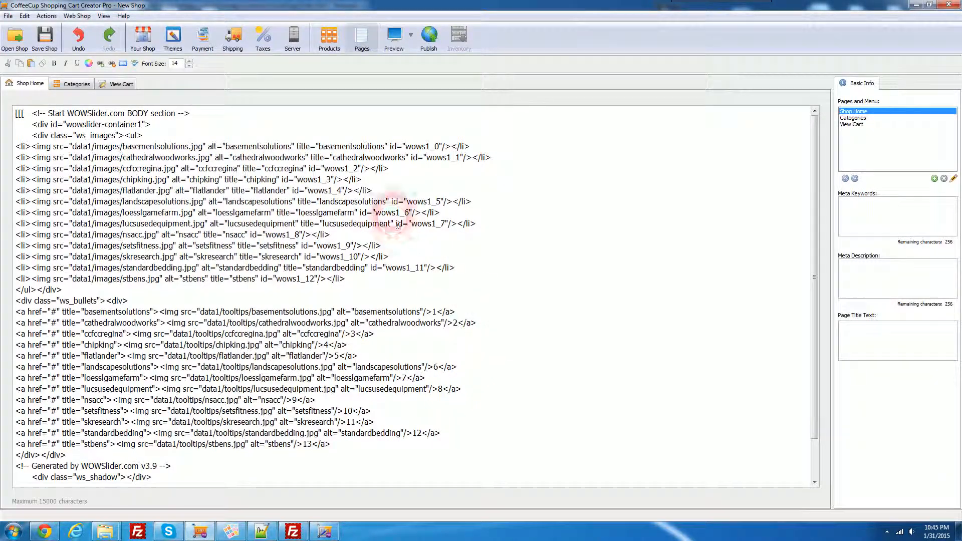
Save the shop and publish it to the server.
click(47, 44)
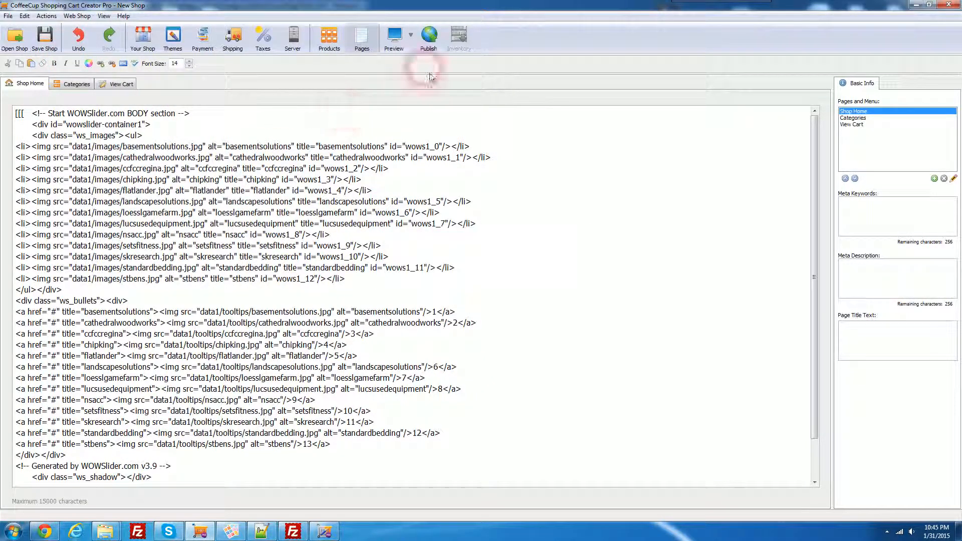
click(432, 49)
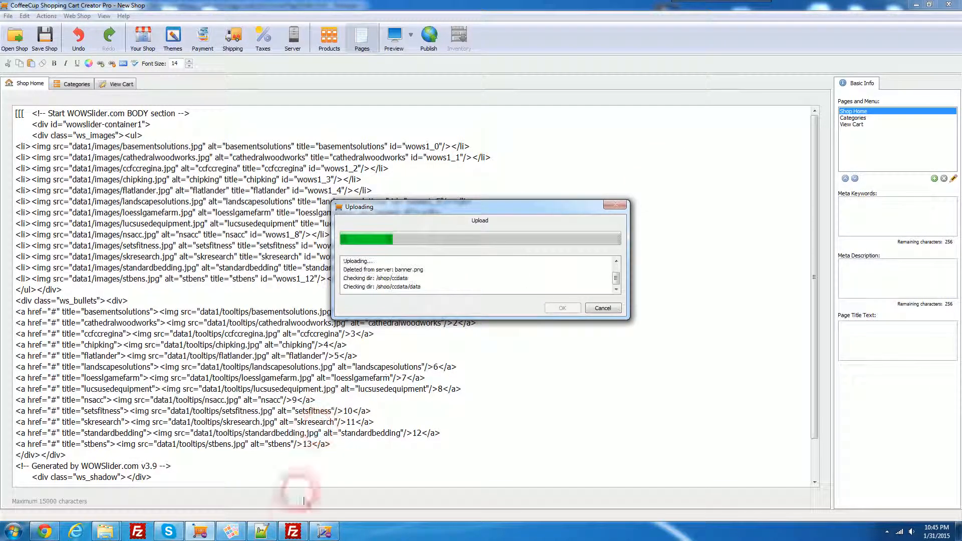
Switch to FileZilla and locate the slider's data1 and engine1 folders in the local websites folder.
click(293, 531)
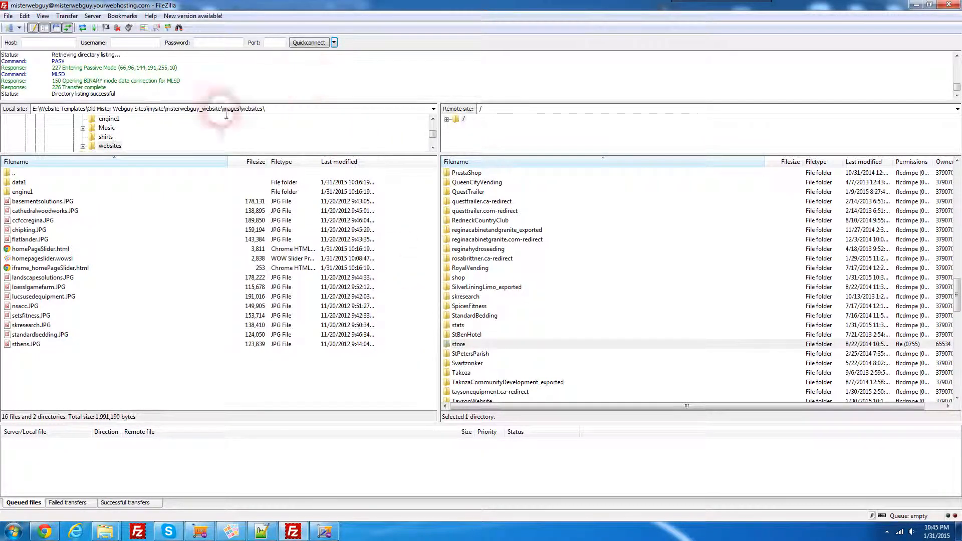
click(19, 182)
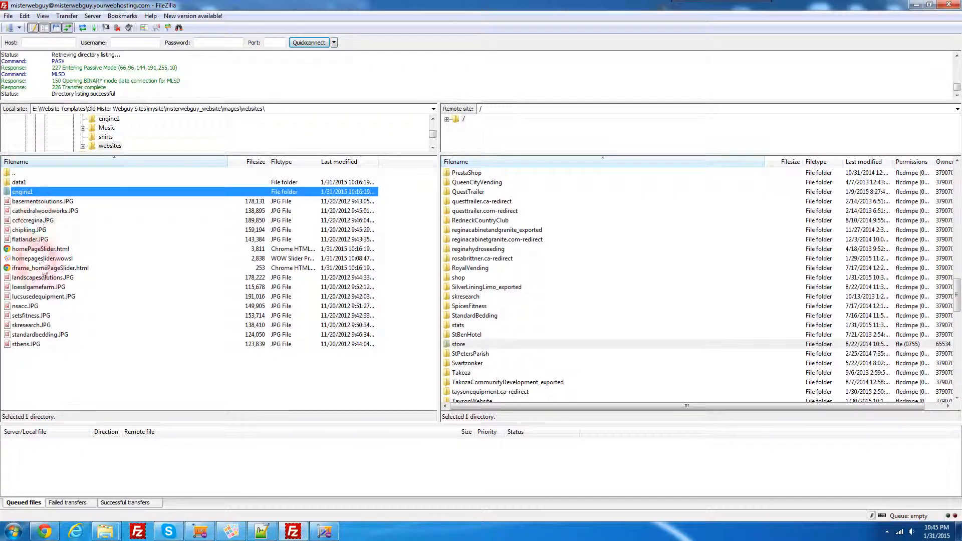
click(45, 249)
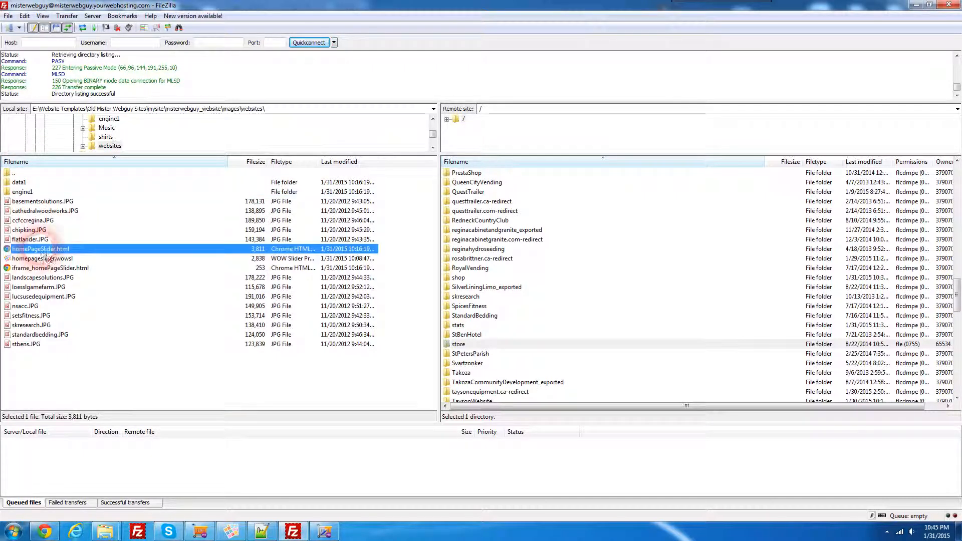
click(21, 183)
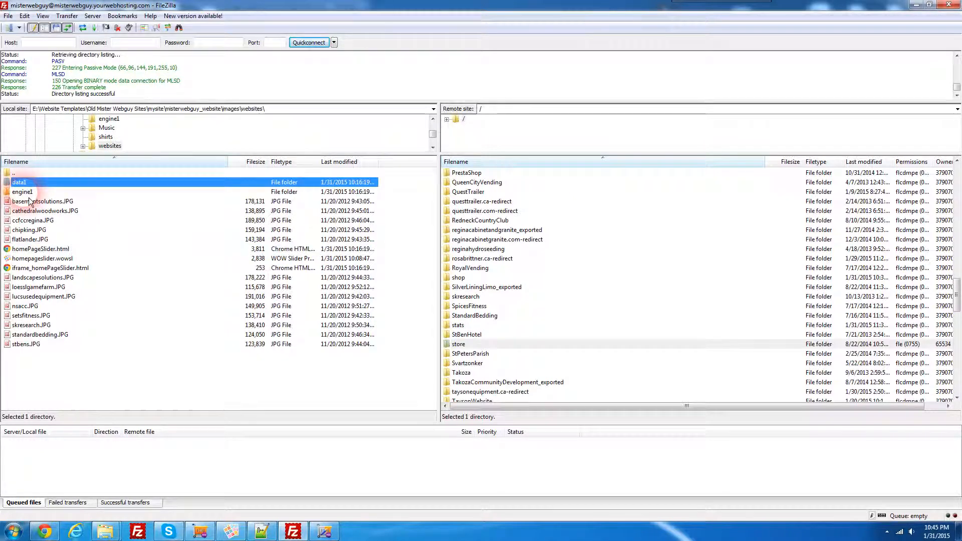
key(Down)
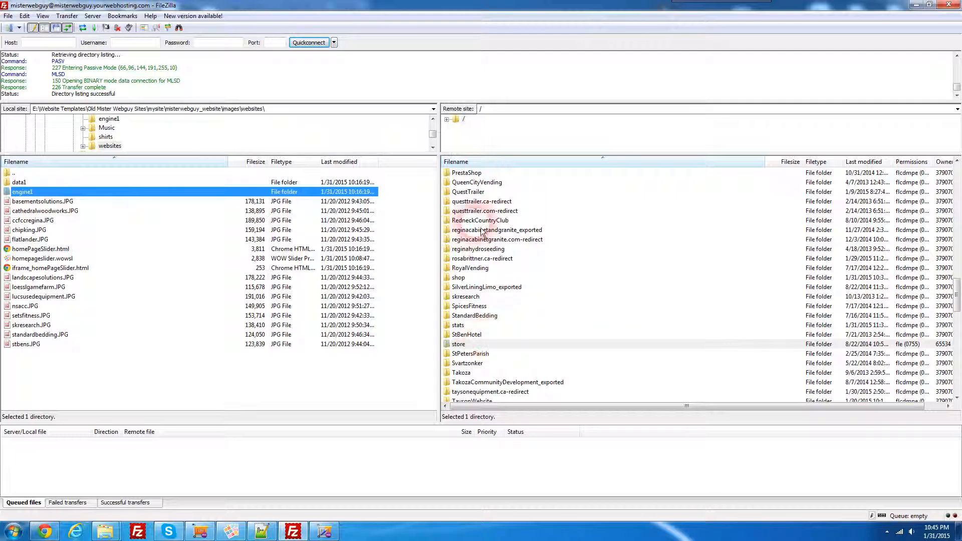
Reconnect to misterwebguy.yourwebhosting.com from the connection history and open the remote shop folder.
click(461, 279)
double_click(460, 280)
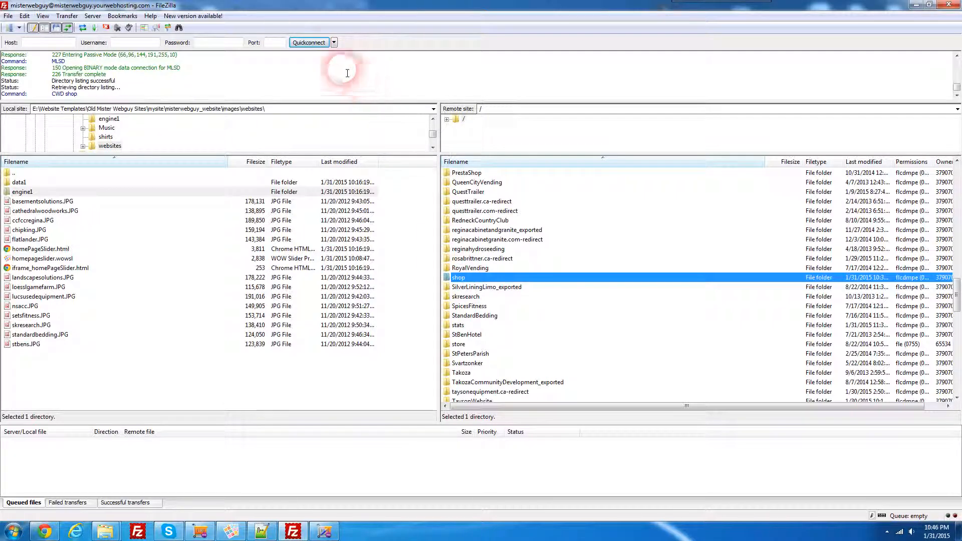
click(334, 42)
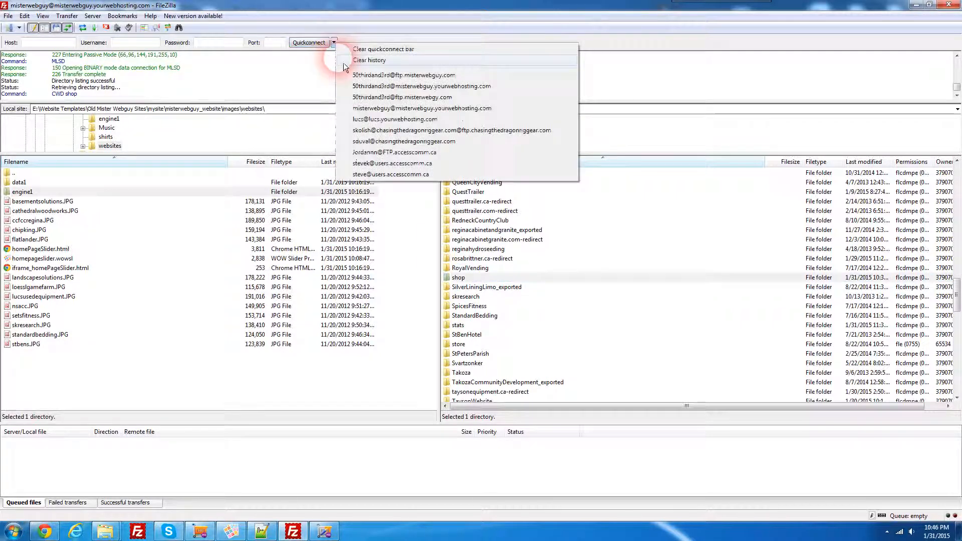
click(356, 109)
click(456, 281)
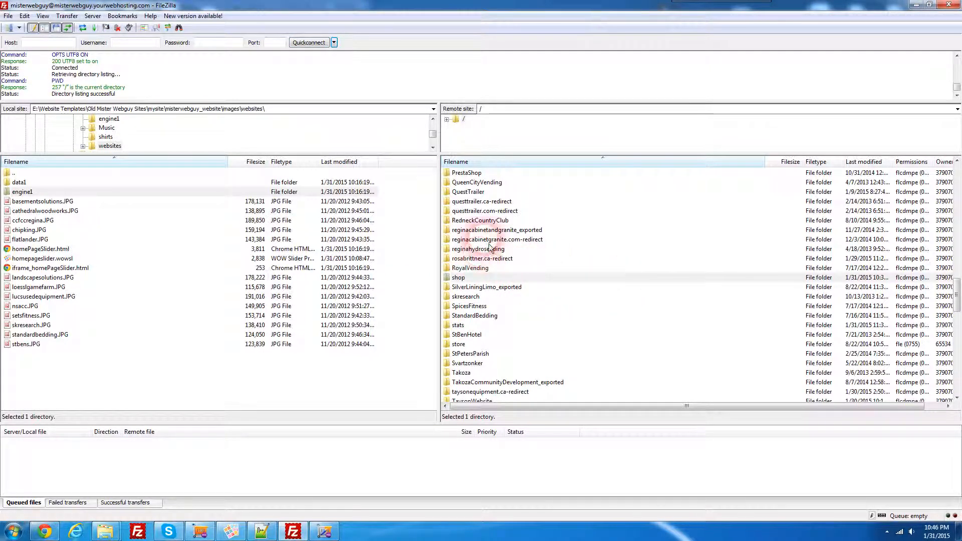
double_click(471, 277)
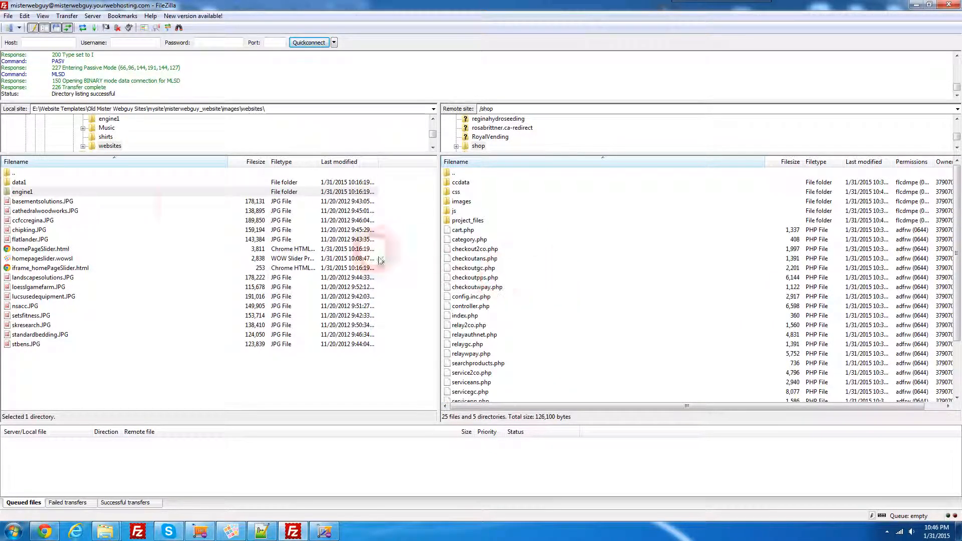
Upload the local data1 and engine1 folders to the remote shop folder.
right_click(23, 184)
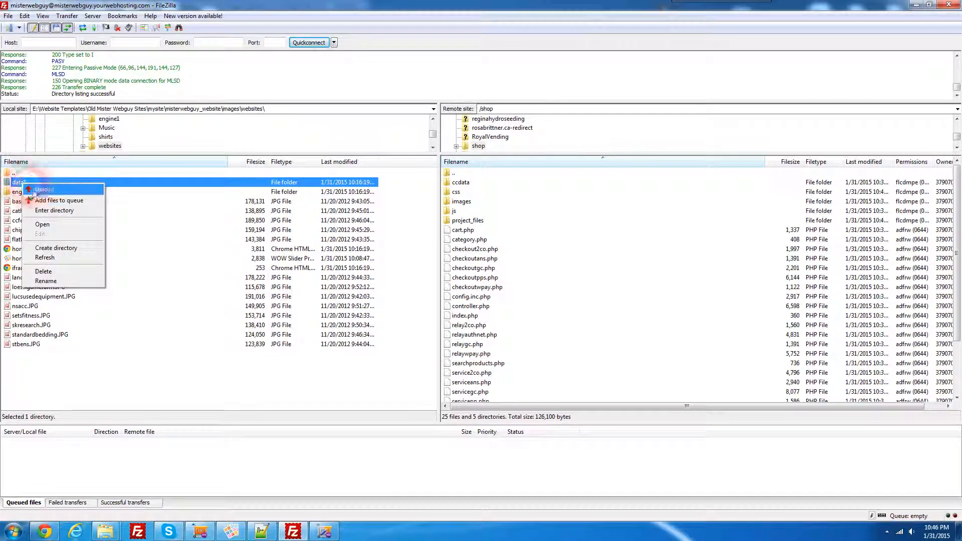
click(41, 192)
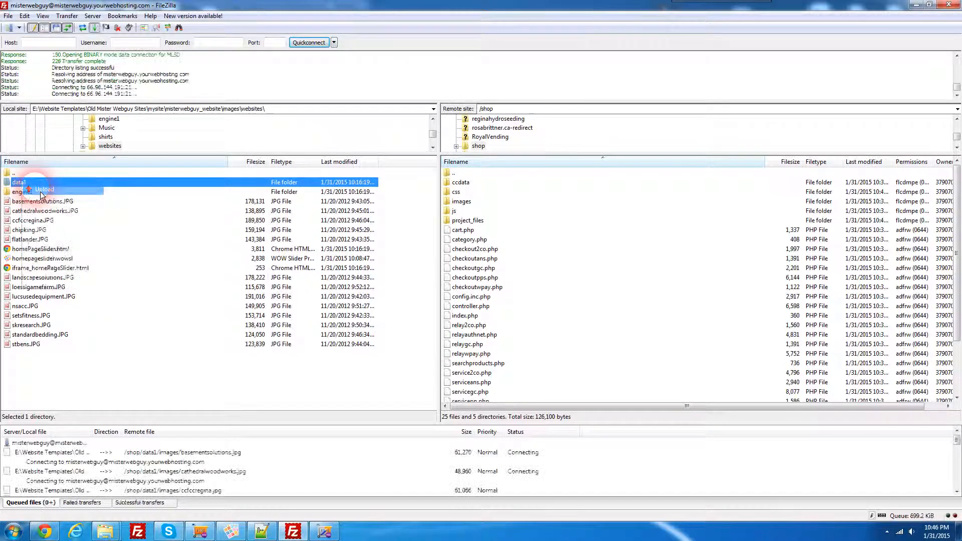
right_click(30, 194)
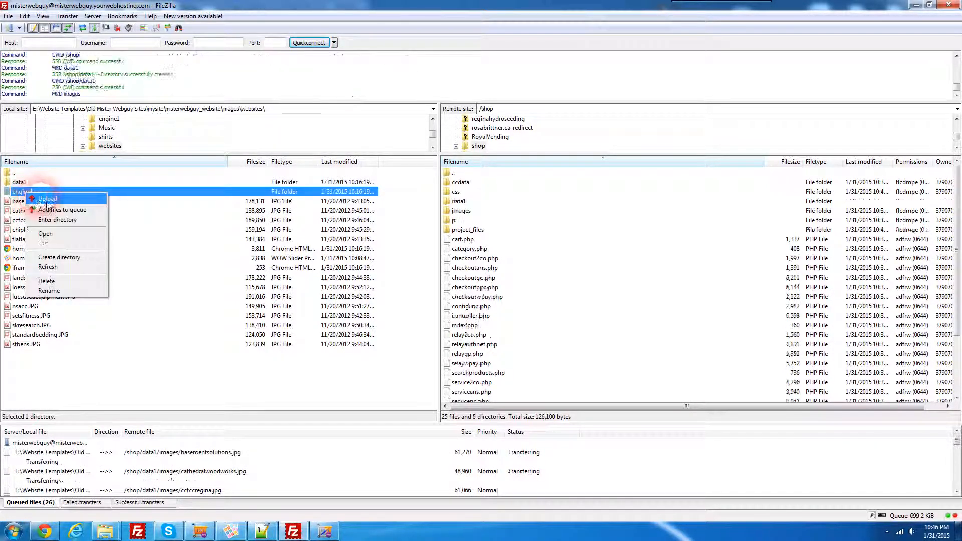
click(46, 199)
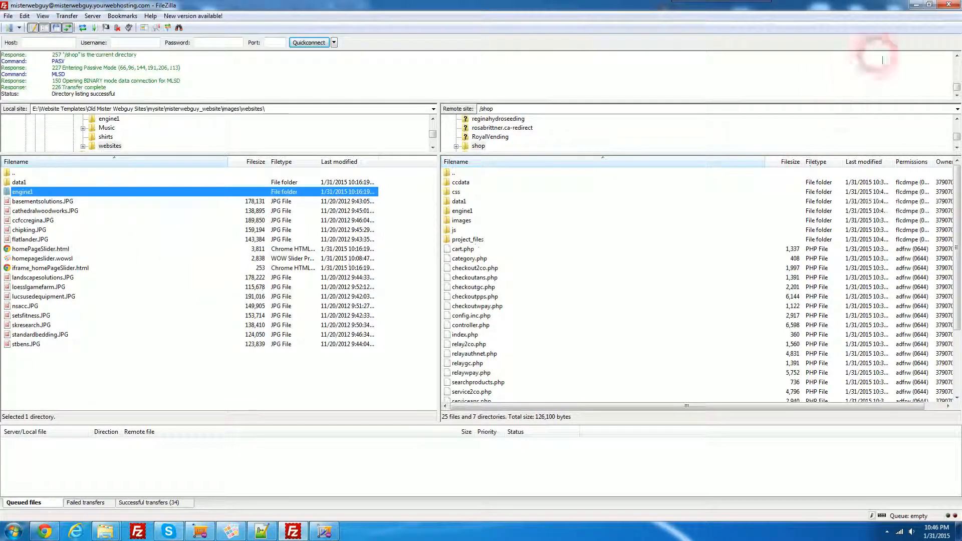
Return to Shopping Cart Creator Pro and dismiss the completed shop upload dialog.
click(926, 9)
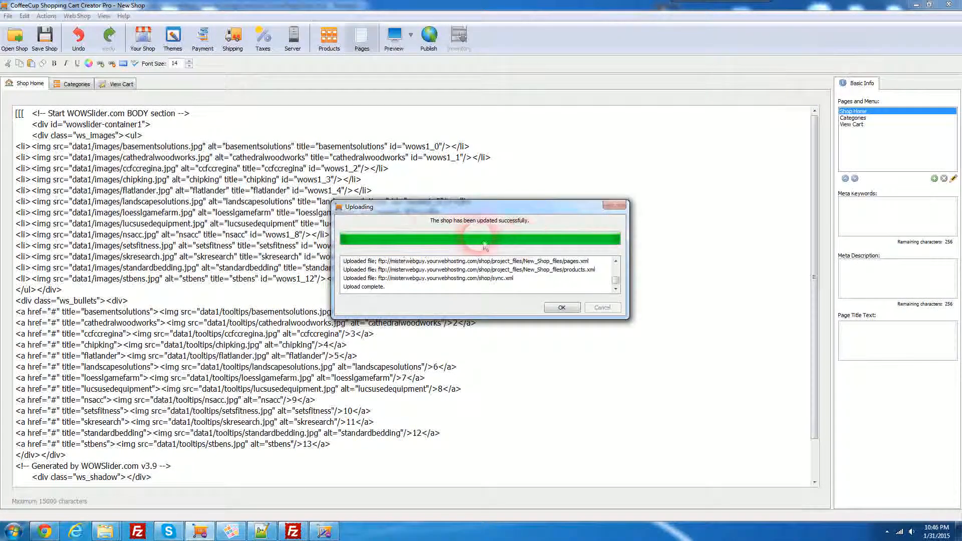
click(561, 307)
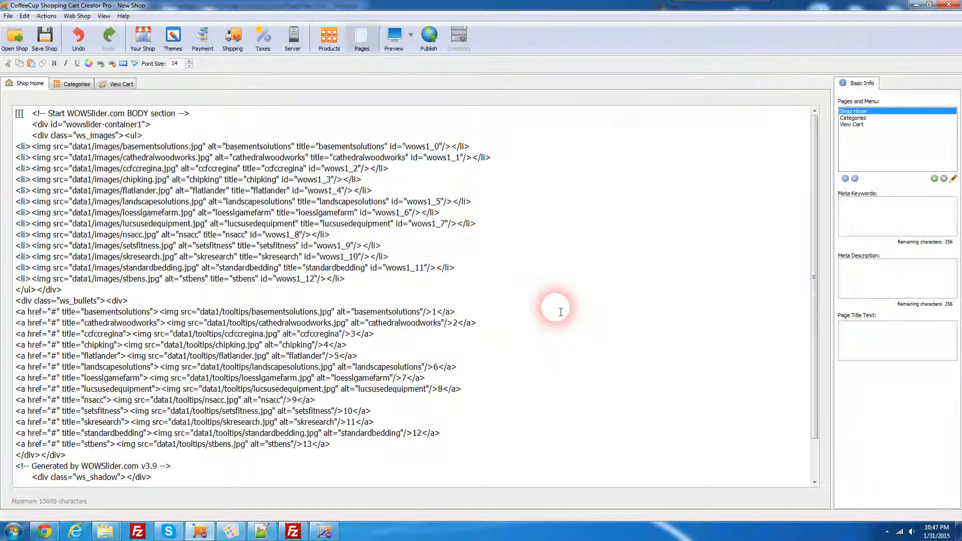
Switch to Chrome, close the local homepageslider preview, and reload the published shop page at misterwebguy.com/shop/.
click(49, 534)
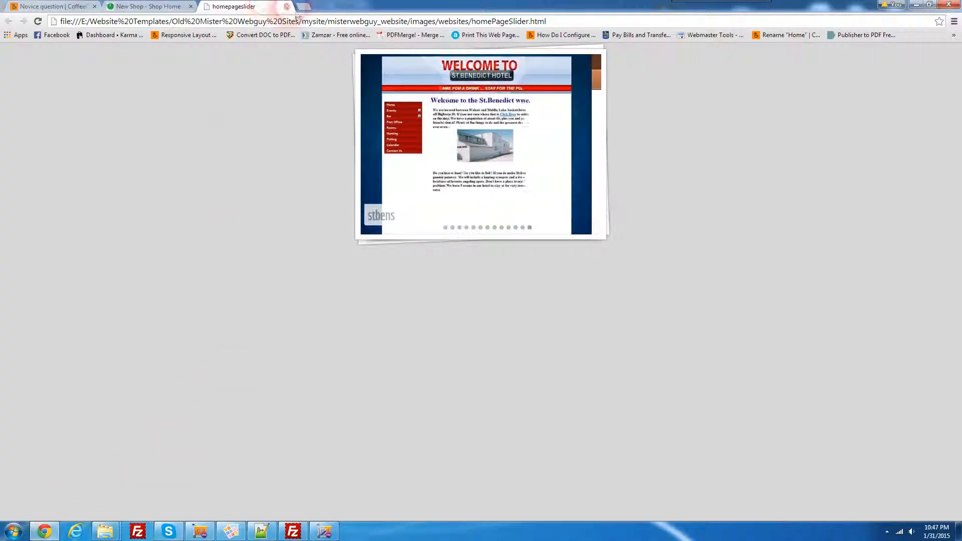
click(289, 7)
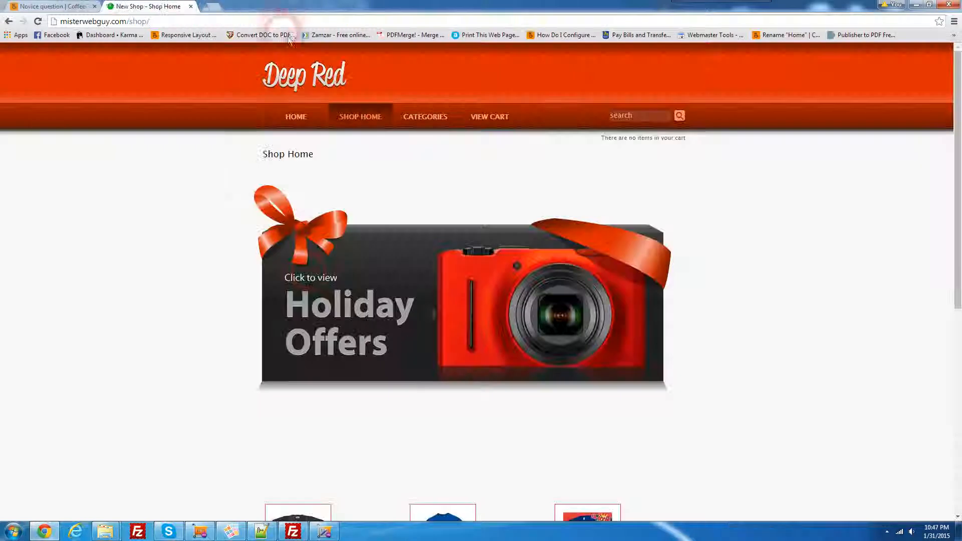
click(431, 287)
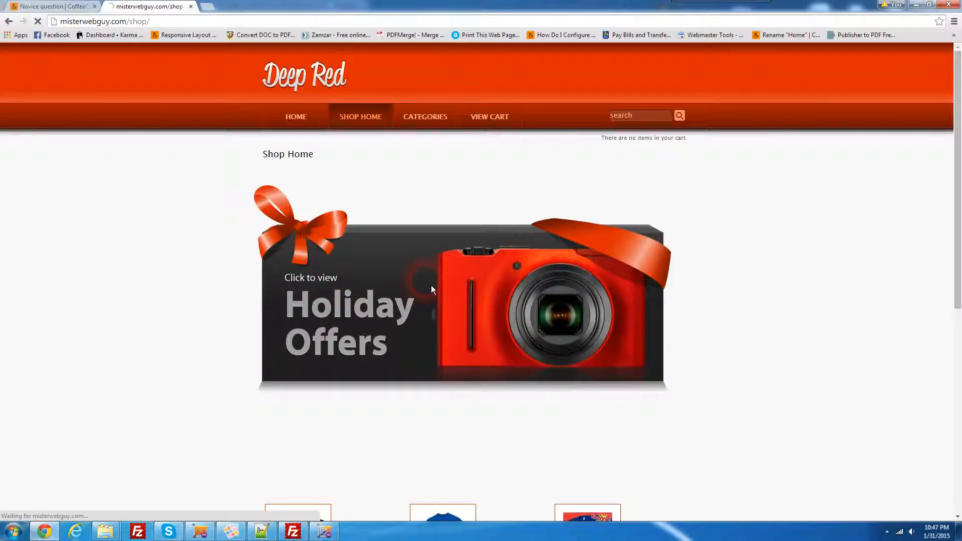
click(431, 286)
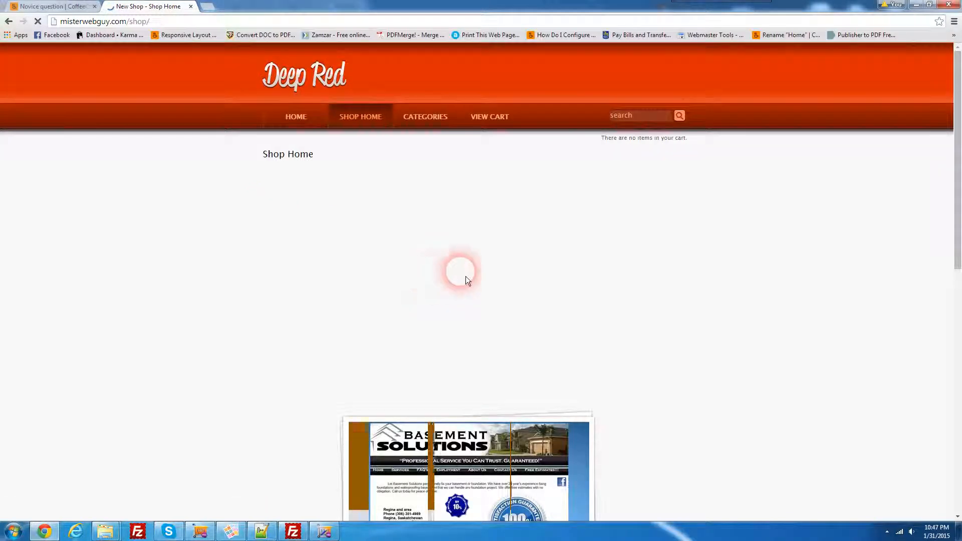
Examine the image slider and its placement between the Shop Home heading and the featured products on the published page.
scroll(545, 236, down, 7)
scroll(547, 236, down, 3)
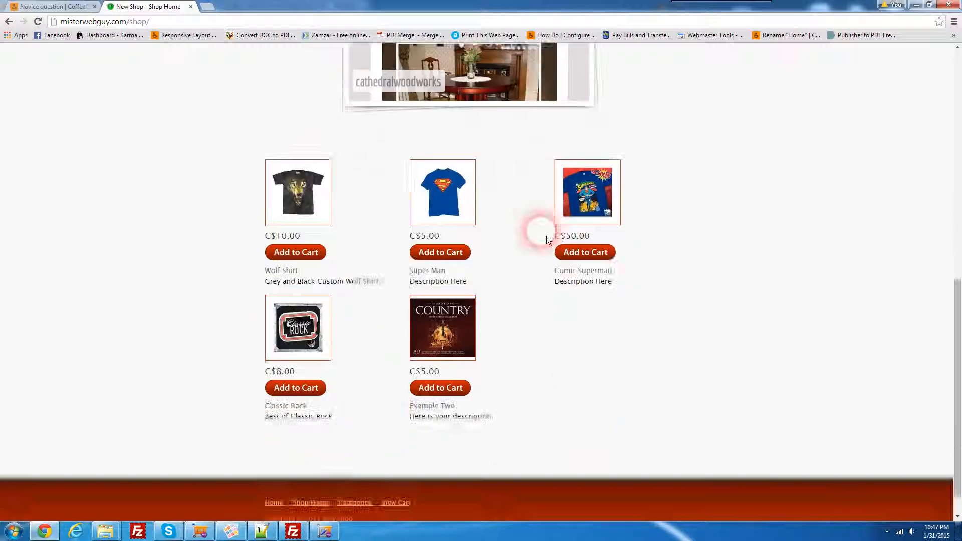
scroll(546, 236, up, 5)
scroll(547, 236, up, 5)
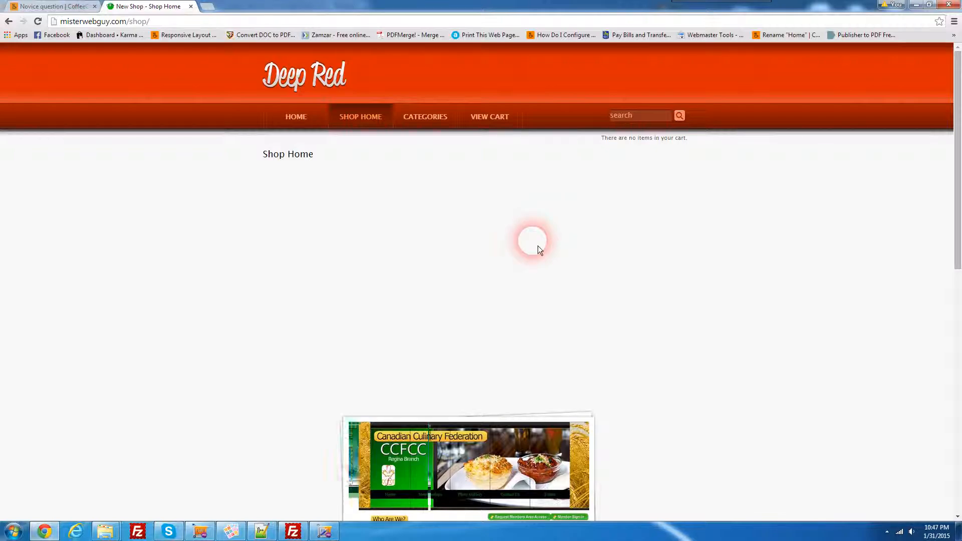
scroll(538, 245, down, 7)
scroll(539, 251, down, 4)
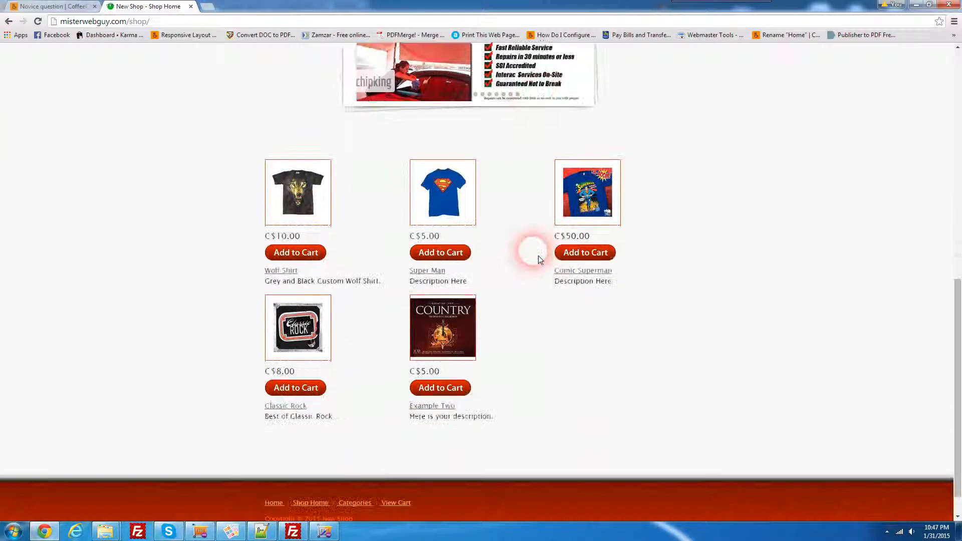
Switch to CoffeeCup Shopping Cart Designer Pro and set the Spotlight Area's top padding to 100.
scroll(537, 269, up, 7)
scroll(523, 231, up, 4)
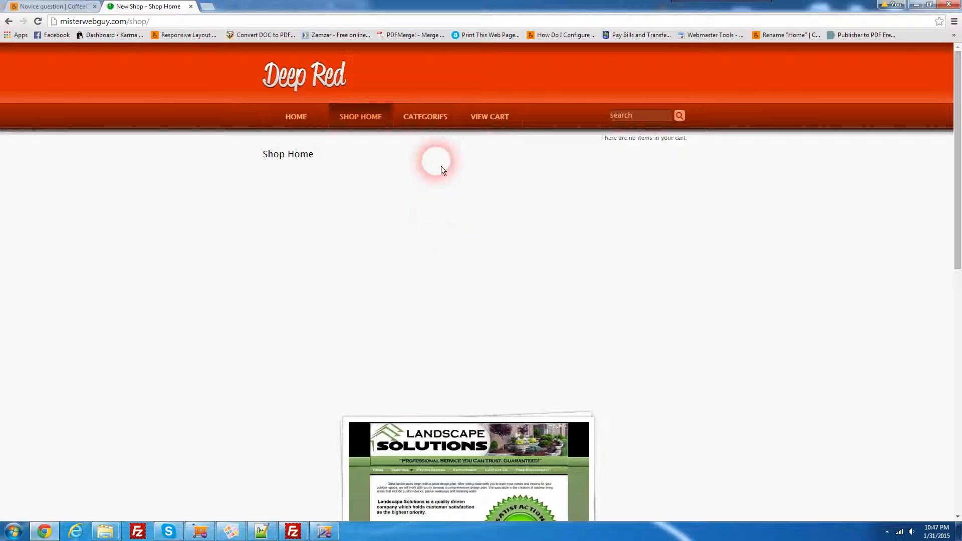
scroll(431, 251, down, 1)
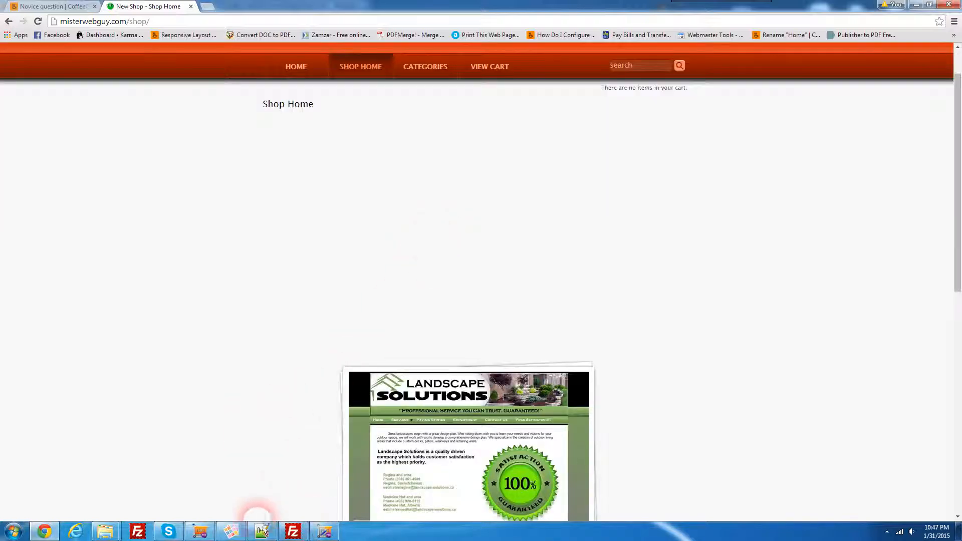
click(328, 534)
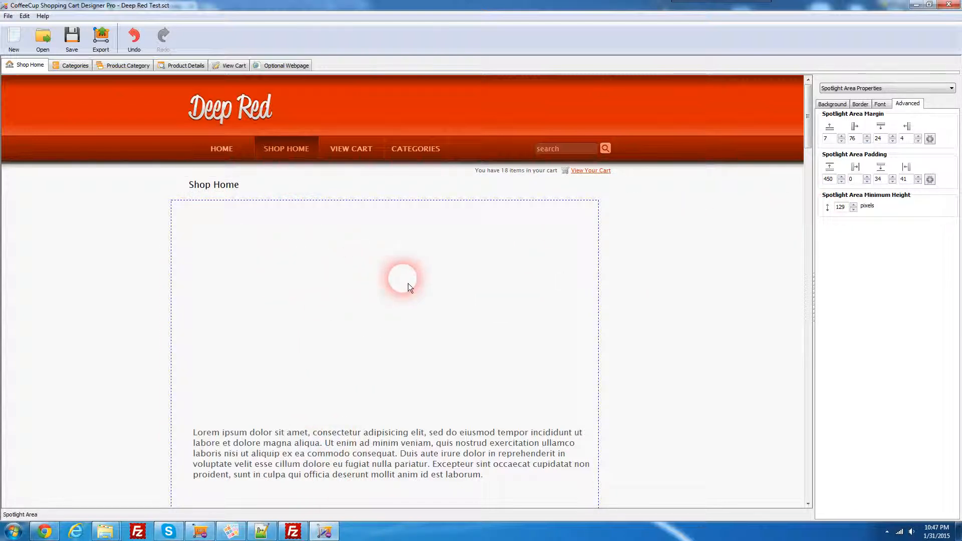
double_click(829, 179)
text(10)
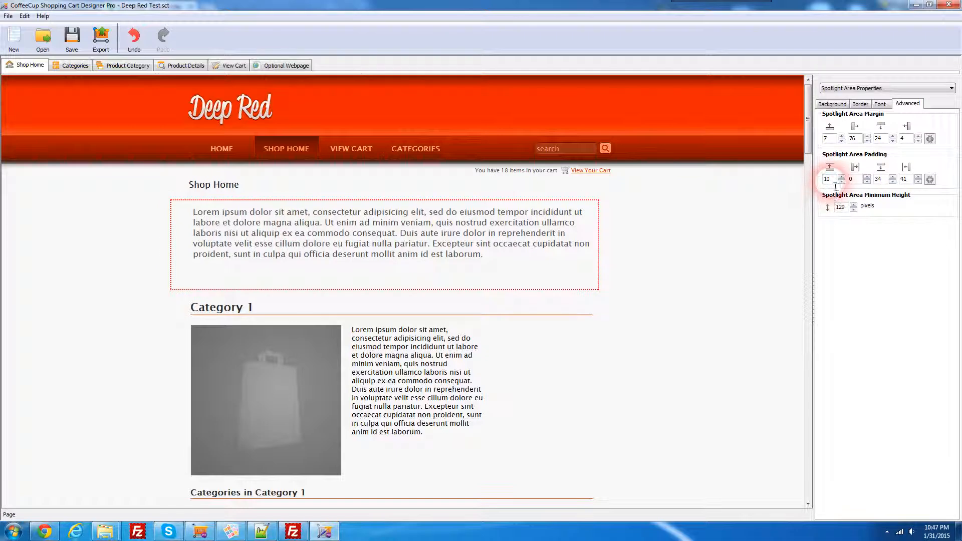
text(0)
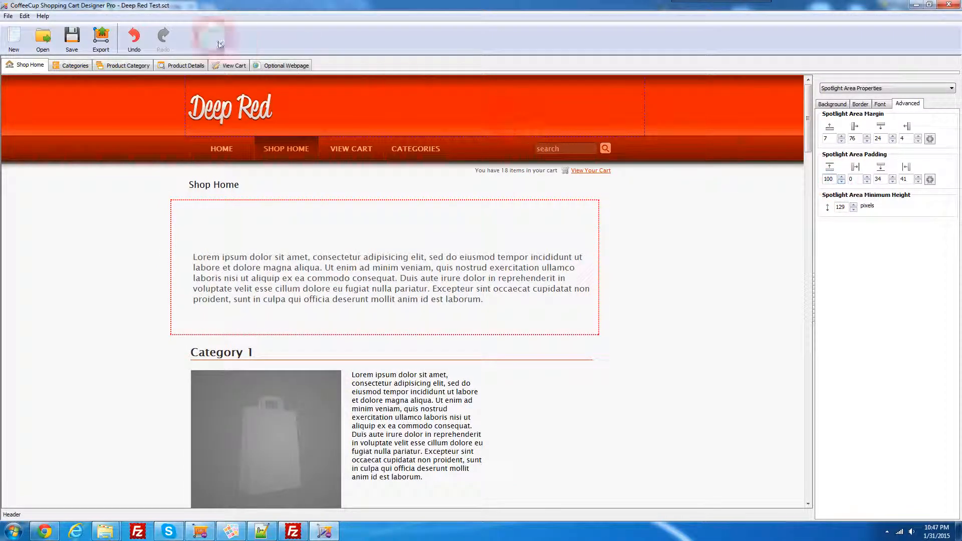
Export the theme to Shopping Cart Creator Pro as Deep Red Test, overwriting the existing theme.
click(102, 45)
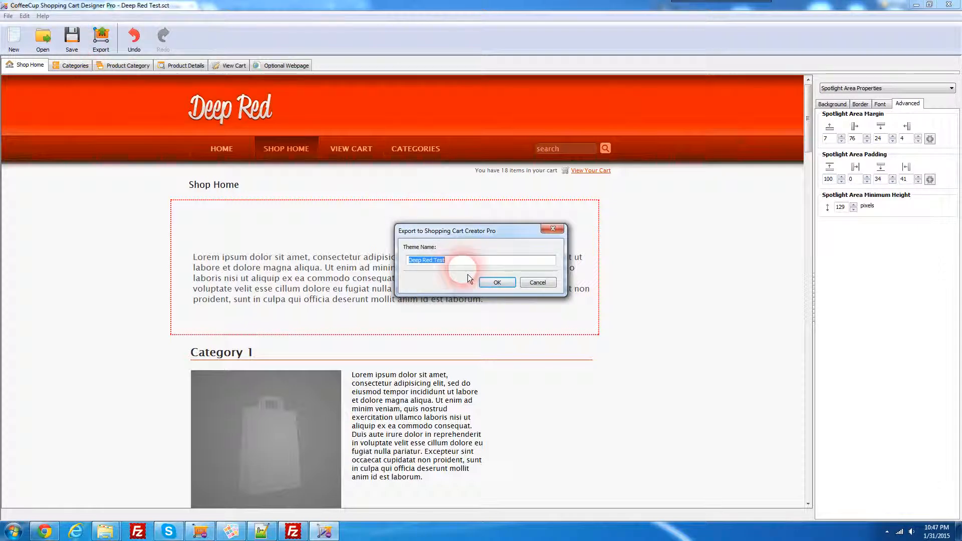
click(496, 293)
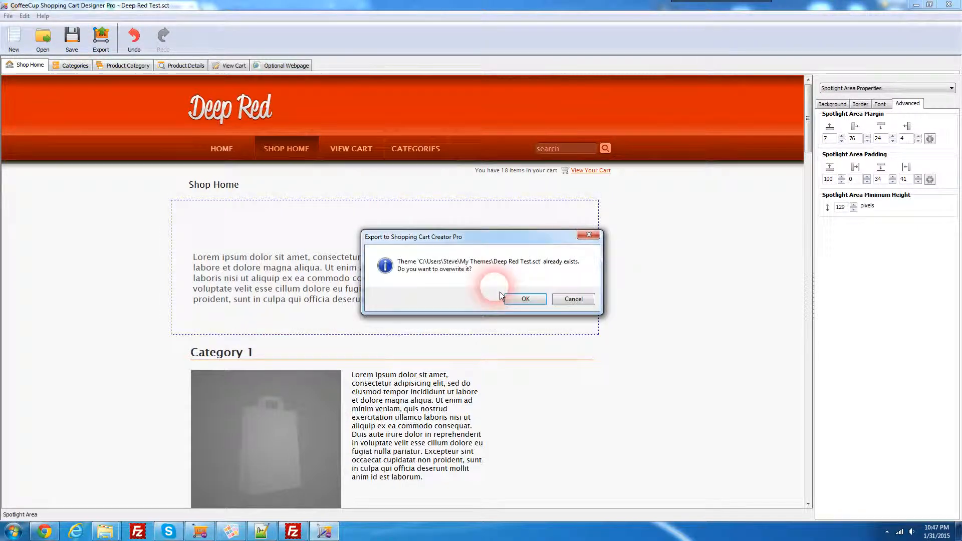
click(526, 300)
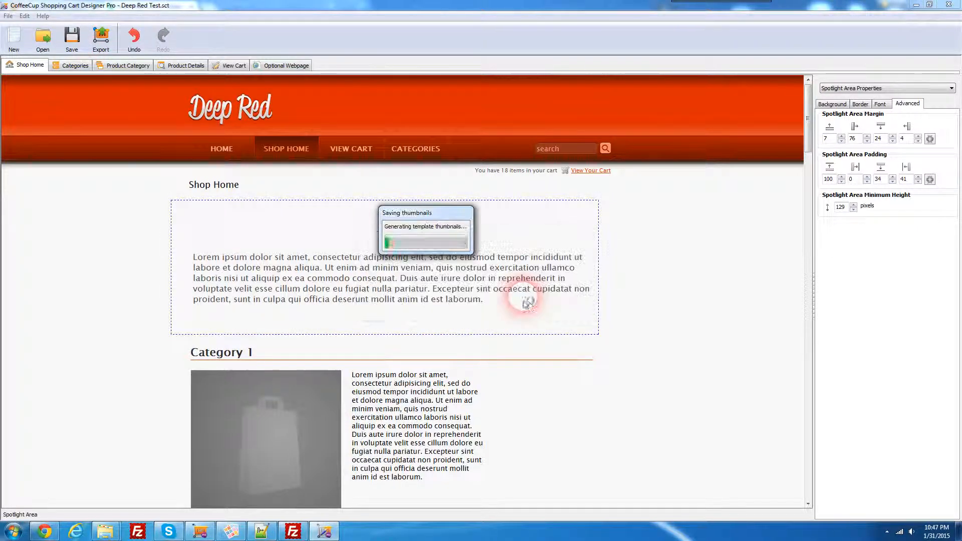
Switch to CoffeeCup Shopping Cart Creator Pro, publish the shop with the re-exported theme, and dismiss the completed upload dialog.
click(915, 5)
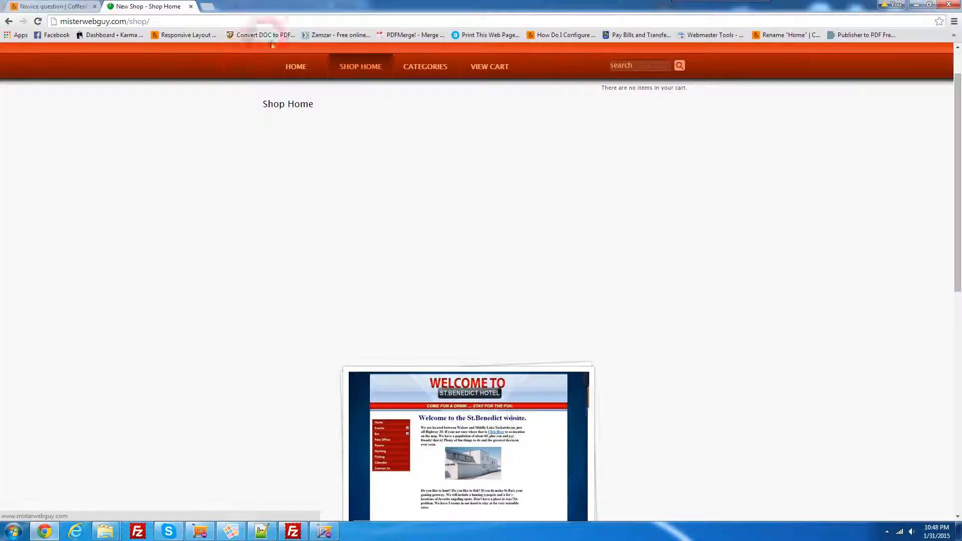
click(308, 371)
click(207, 536)
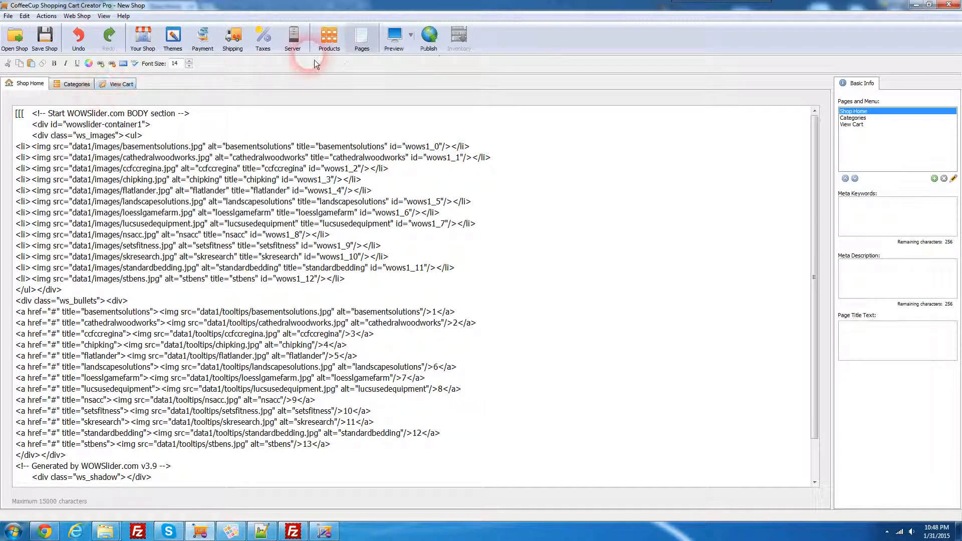
click(429, 36)
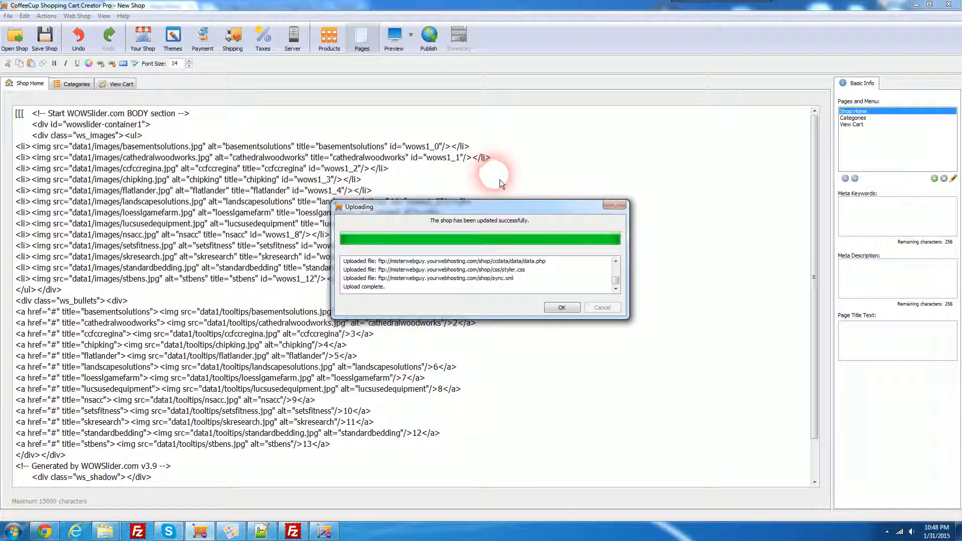
click(562, 307)
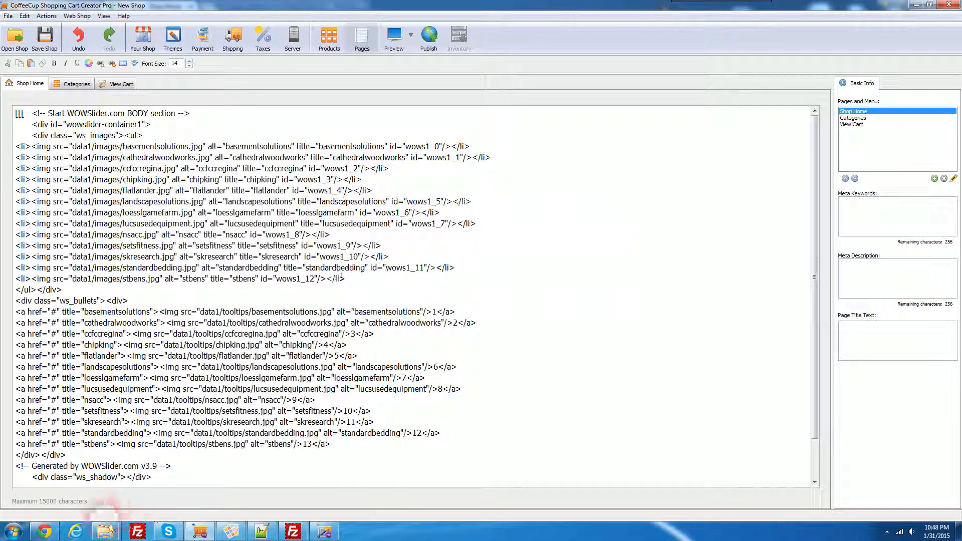
Switch to Chrome, reload the published shop page, and examine the slider's spacing from the Shop Home heading and the products.
click(45, 531)
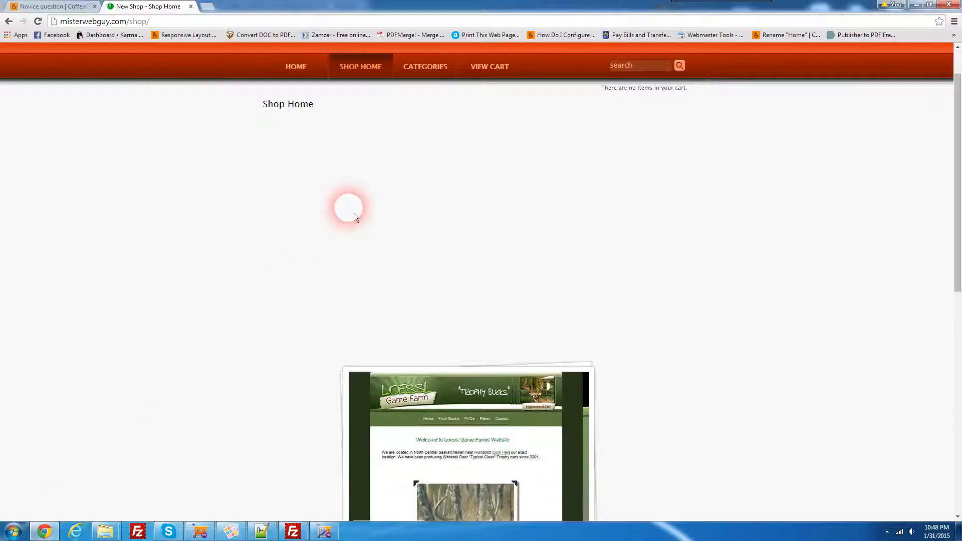
key(F5)
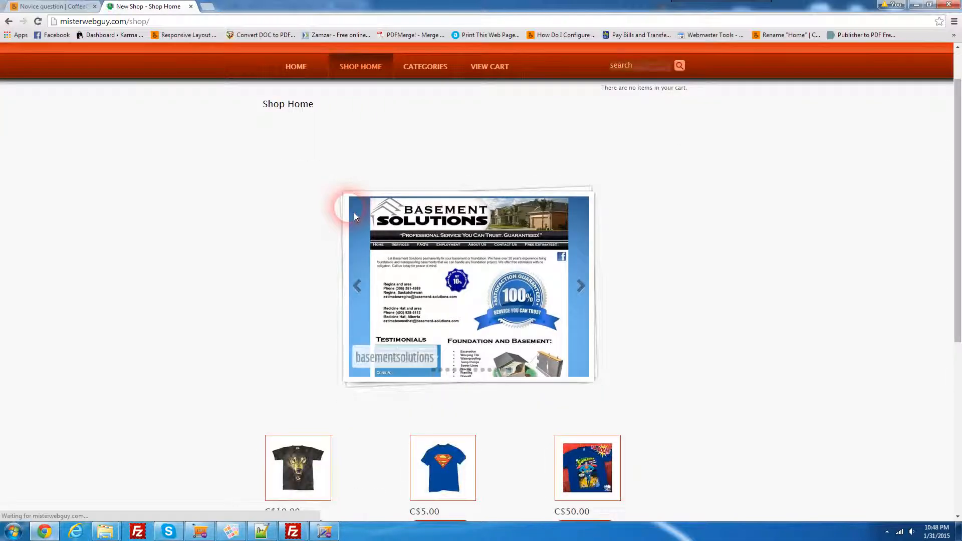
scroll(501, 207, down, 4)
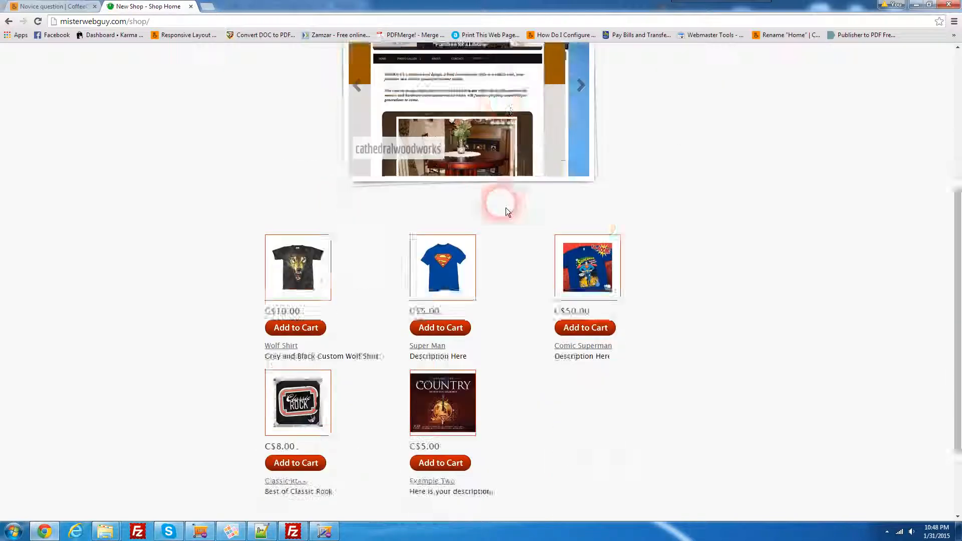
scroll(506, 208, down, 2)
scroll(498, 222, up, 7)
scroll(492, 225, down, 2)
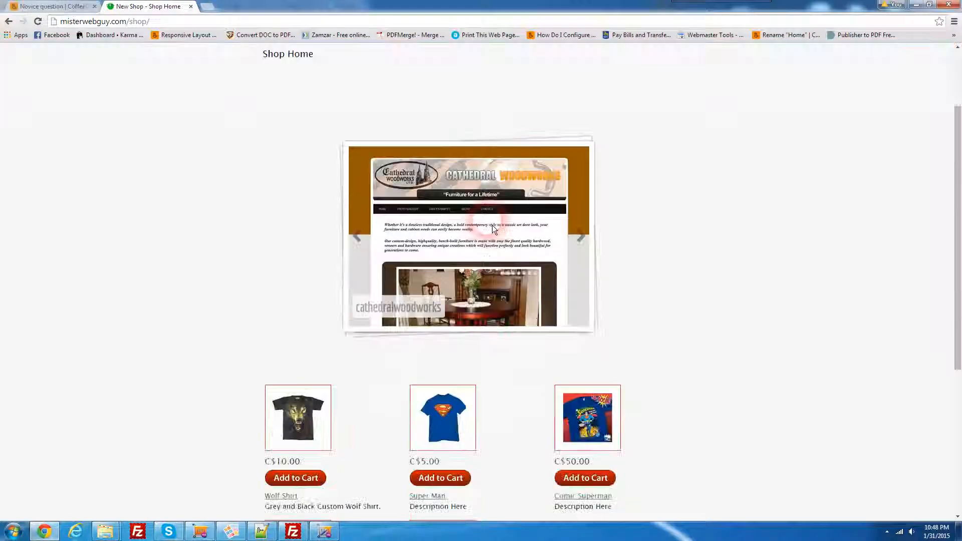
scroll(492, 224, down, 3)
scroll(492, 225, up, 4)
scroll(492, 225, down, 4)
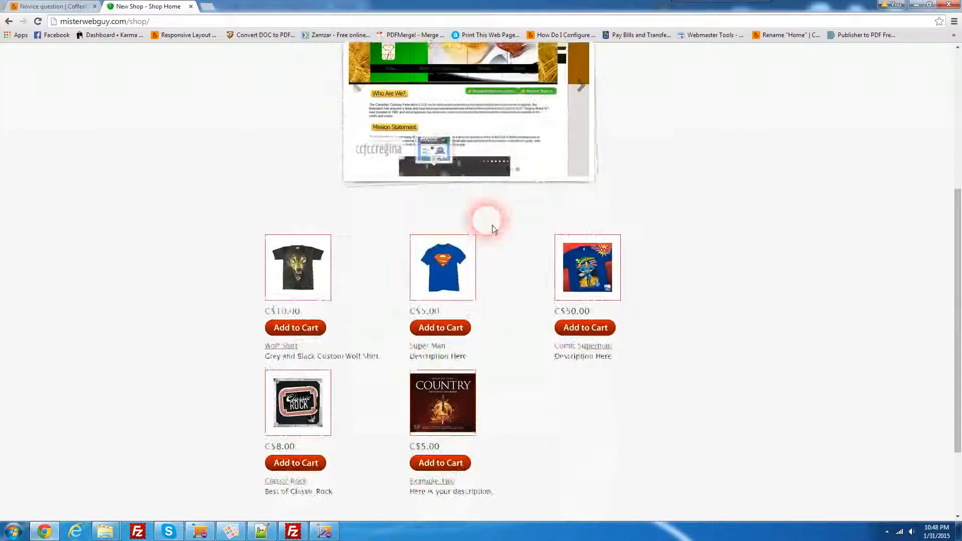
scroll(492, 224, up, 5)
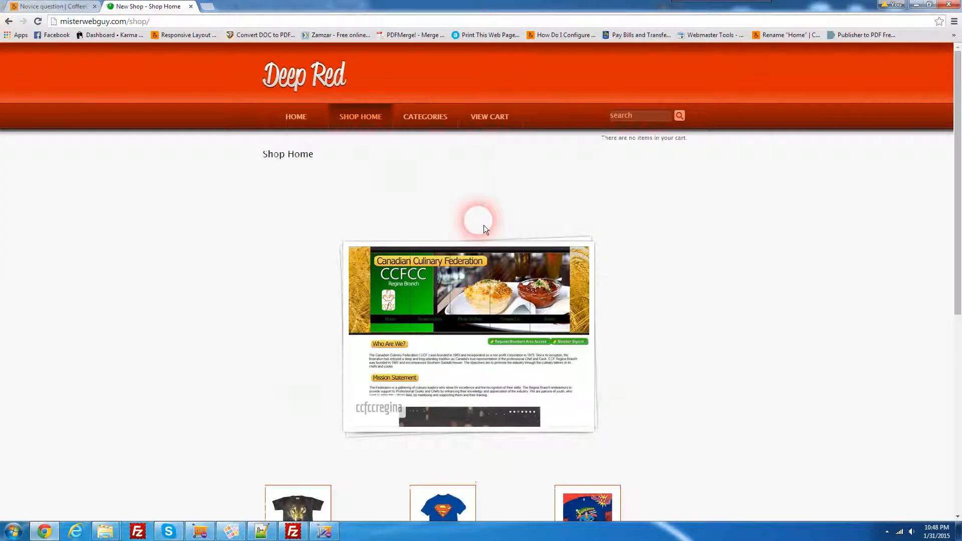
Return to Shopping Cart Designer Pro and set the Spotlight Area's top padding to 0.
click(324, 532)
click(421, 269)
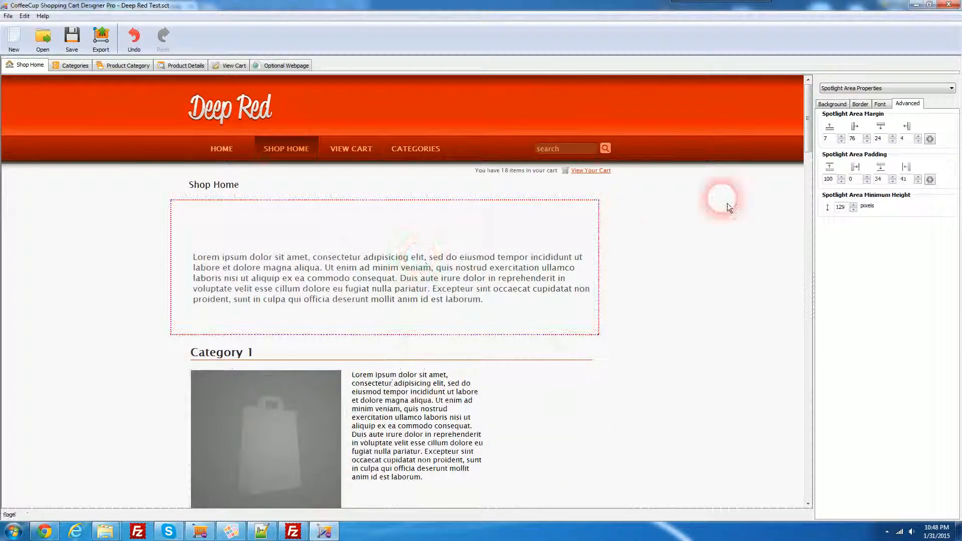
click(829, 179)
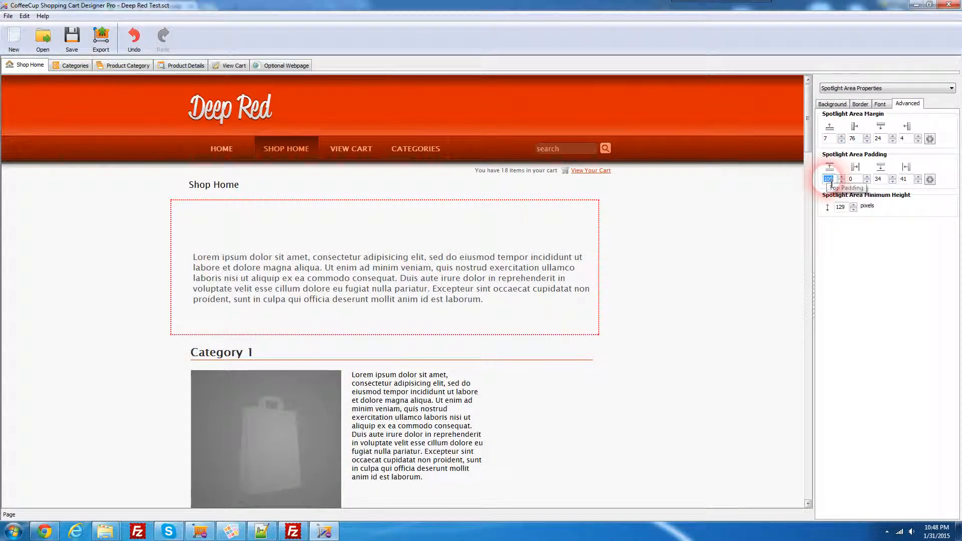
text(0)
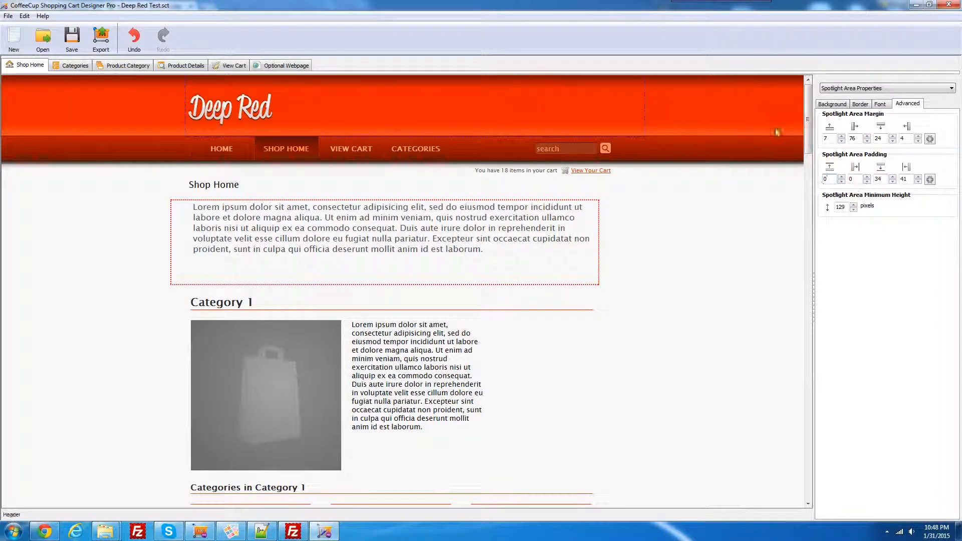
Re-export the adjusted theme to Shopping Cart Creator Pro under the name Deep Red Test, replacing the existing one.
click(106, 48)
click(498, 282)
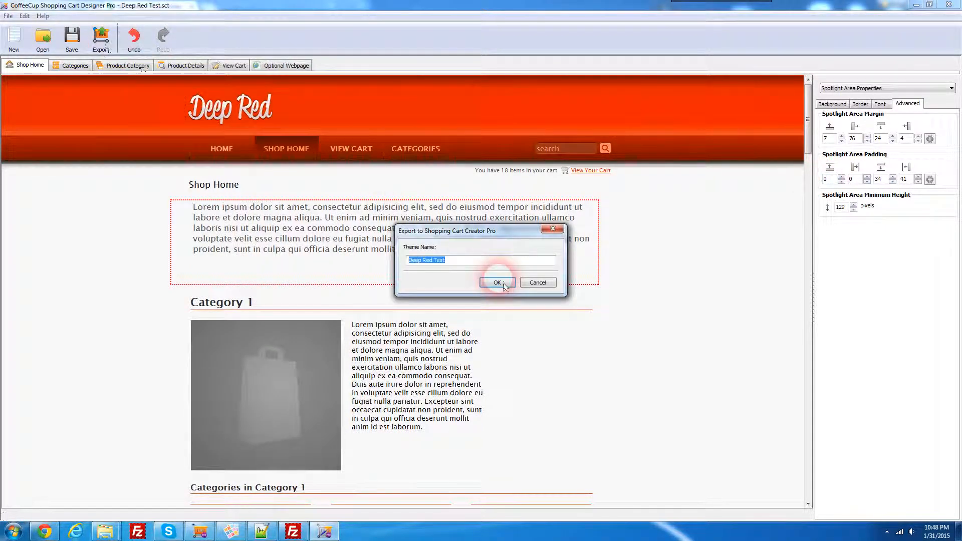
click(523, 301)
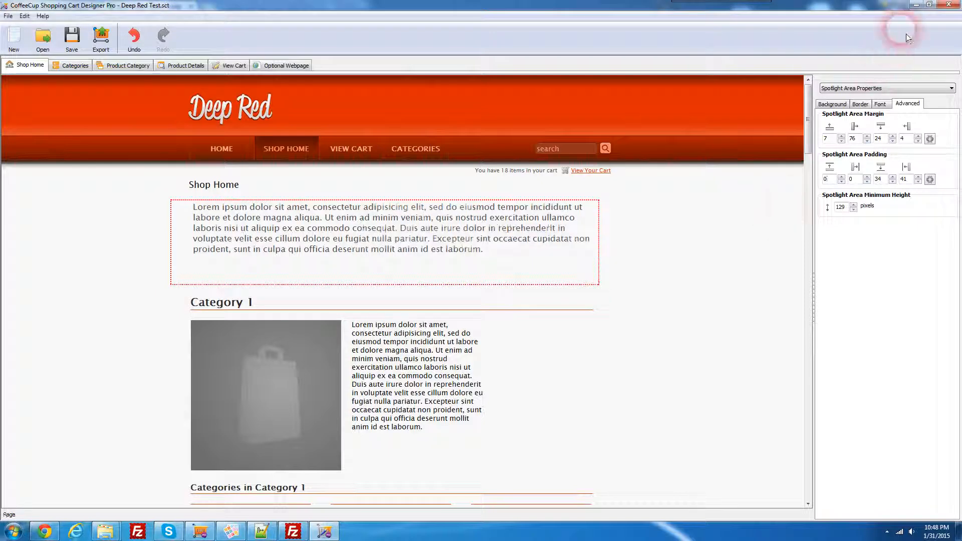
Switch to Shopping Cart Creator Pro, publish the shop again, and dismiss the completed upload dialog.
click(916, 4)
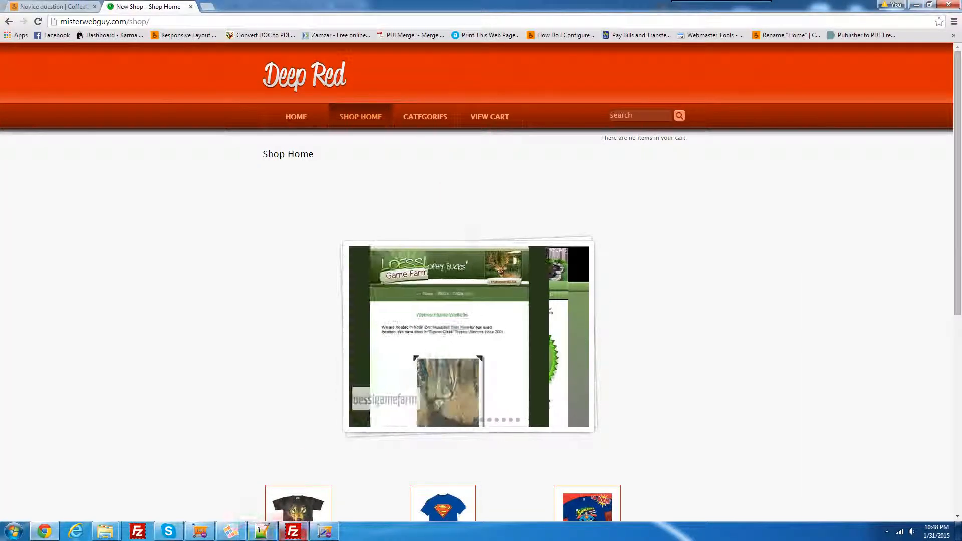
click(230, 533)
click(430, 39)
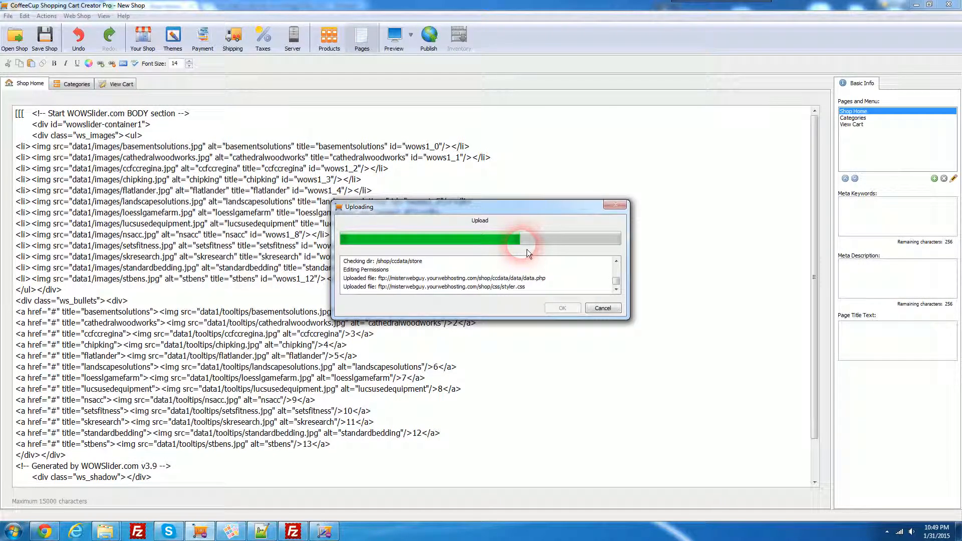
click(557, 307)
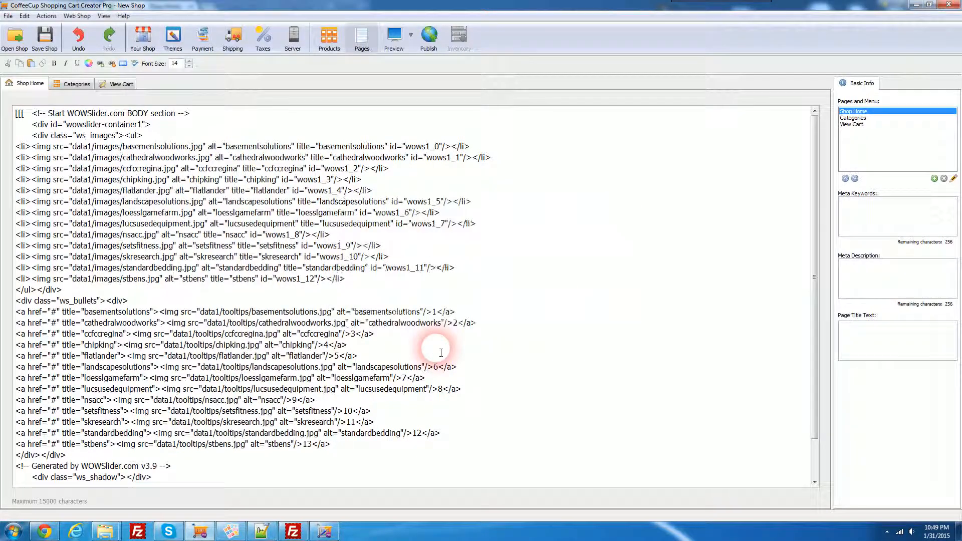
Switch to Chrome, reload the shop page, and check the slider's placement between the Shop Home heading and the featured products.
click(56, 530)
click(286, 384)
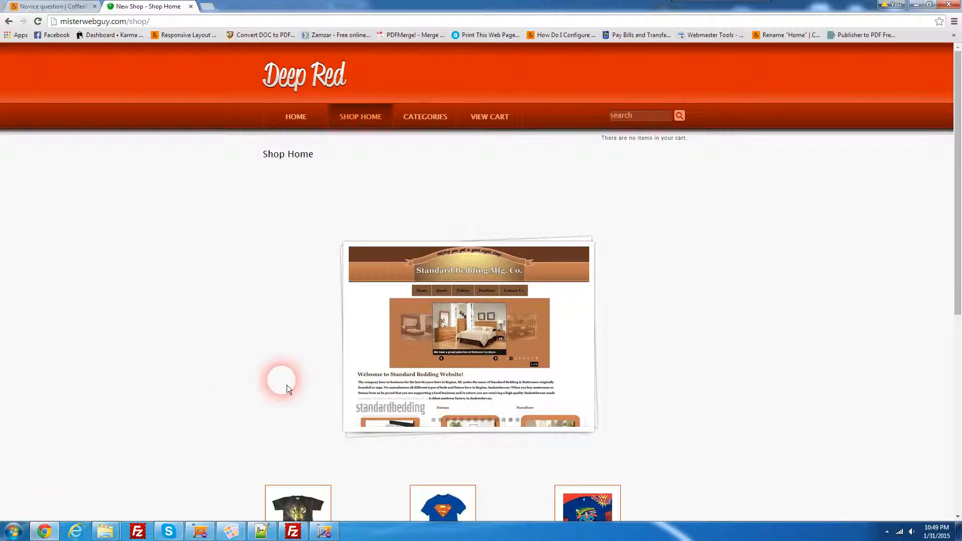
key(F5)
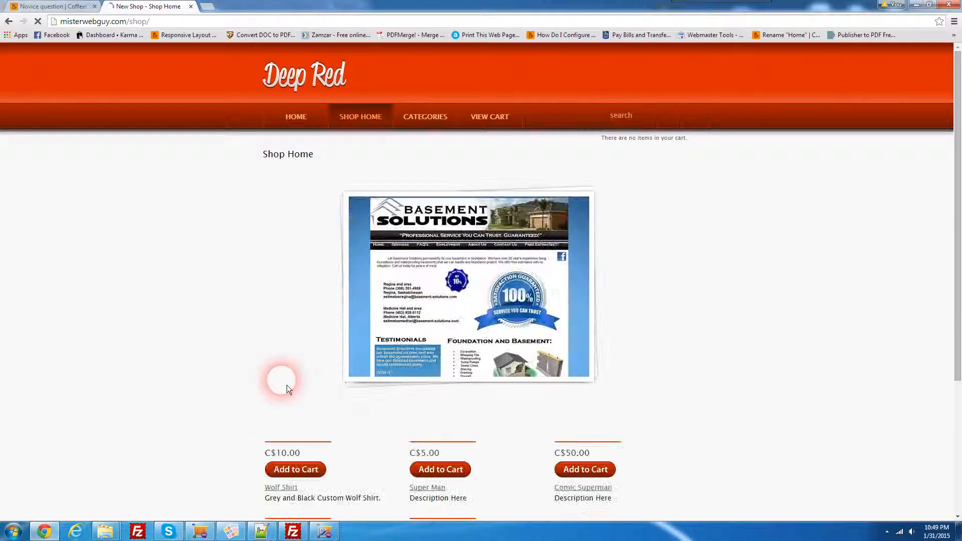
scroll(263, 266, down, 1)
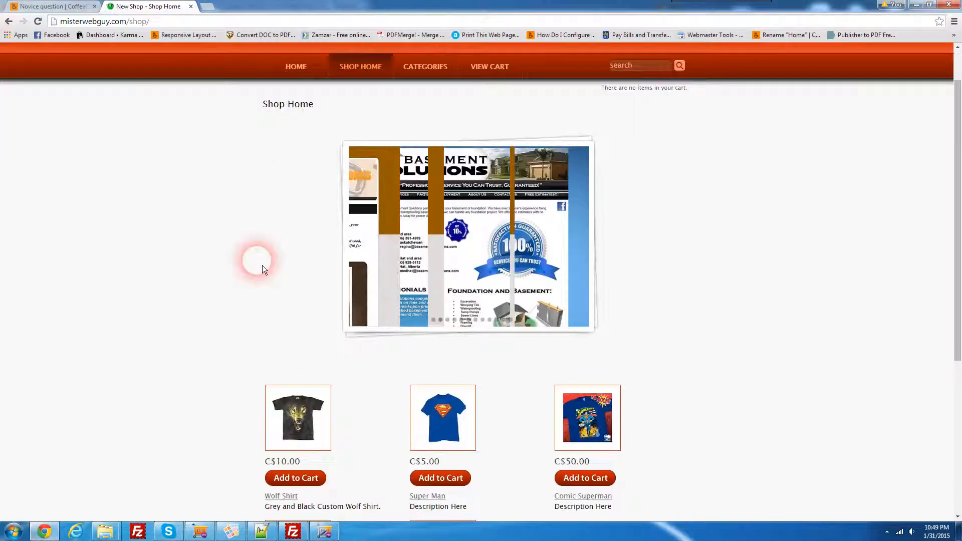
scroll(263, 266, down, 2)
scroll(262, 266, up, 3)
scroll(457, 246, down, 1)
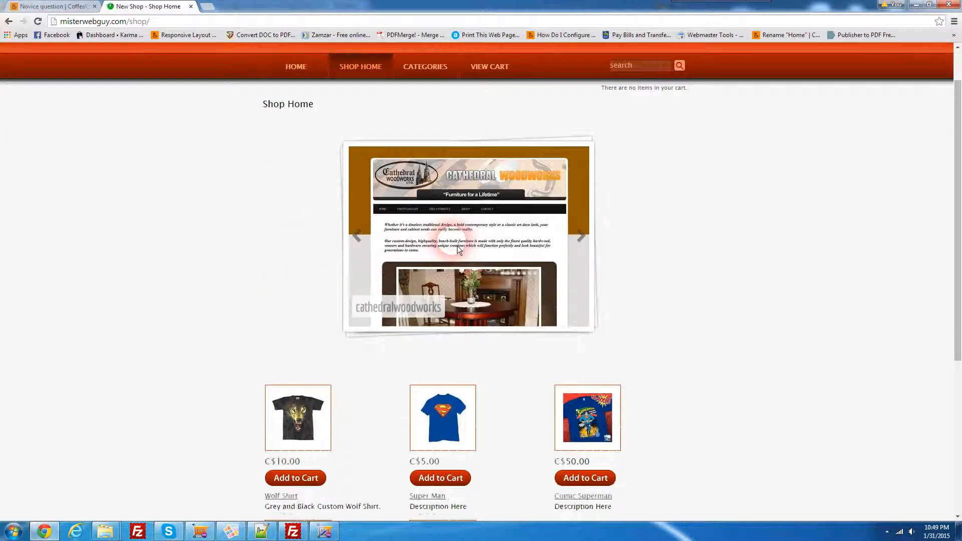
scroll(457, 246, down, 5)
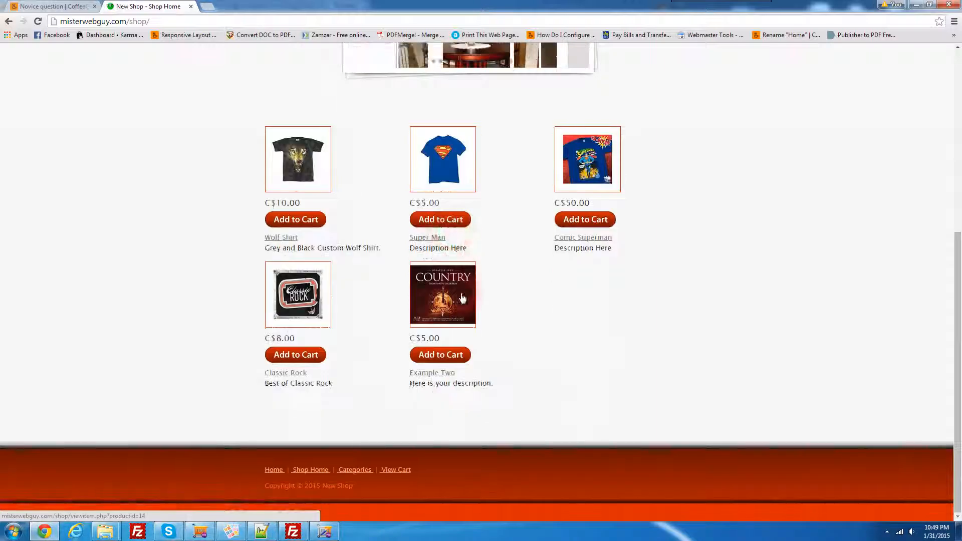
scroll(462, 298, up, 7)
scroll(458, 322, down, 6)
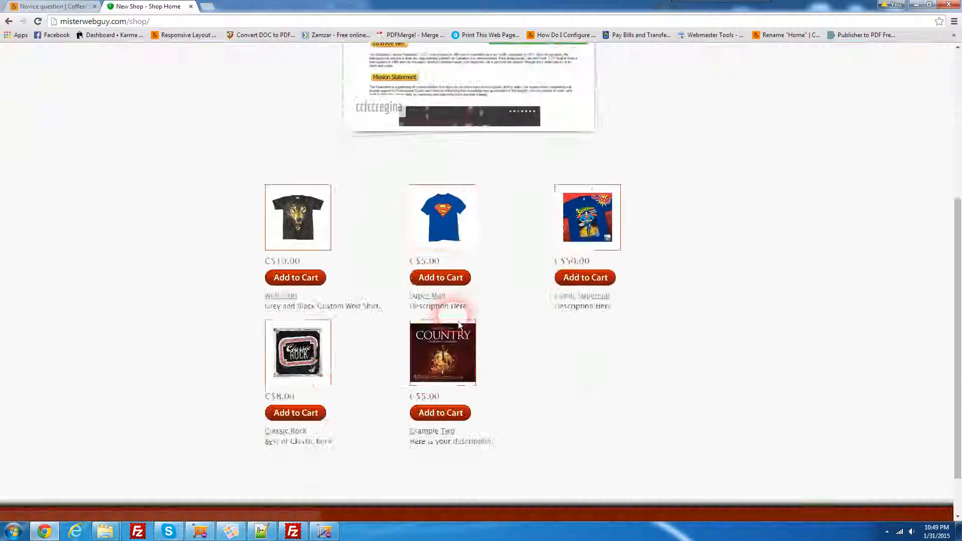
scroll(458, 325, up, 5)
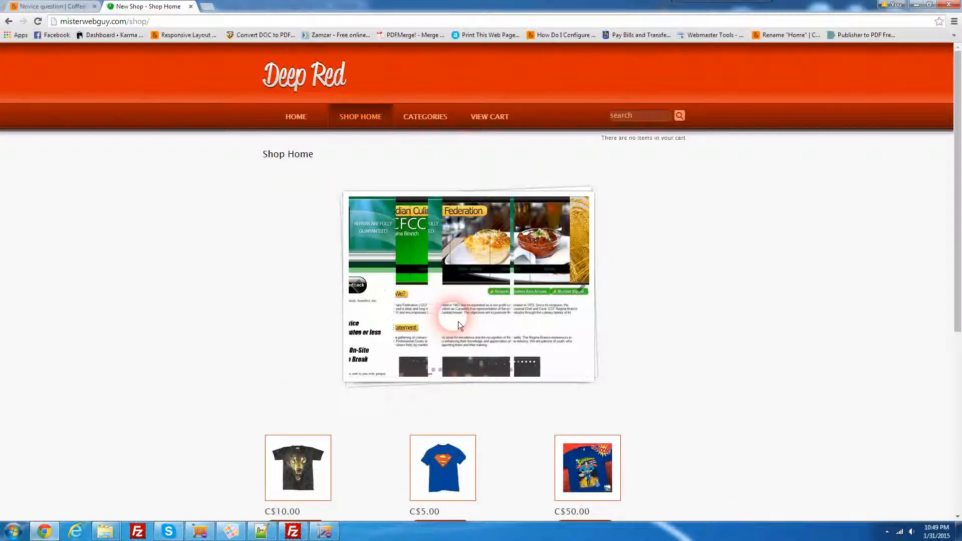